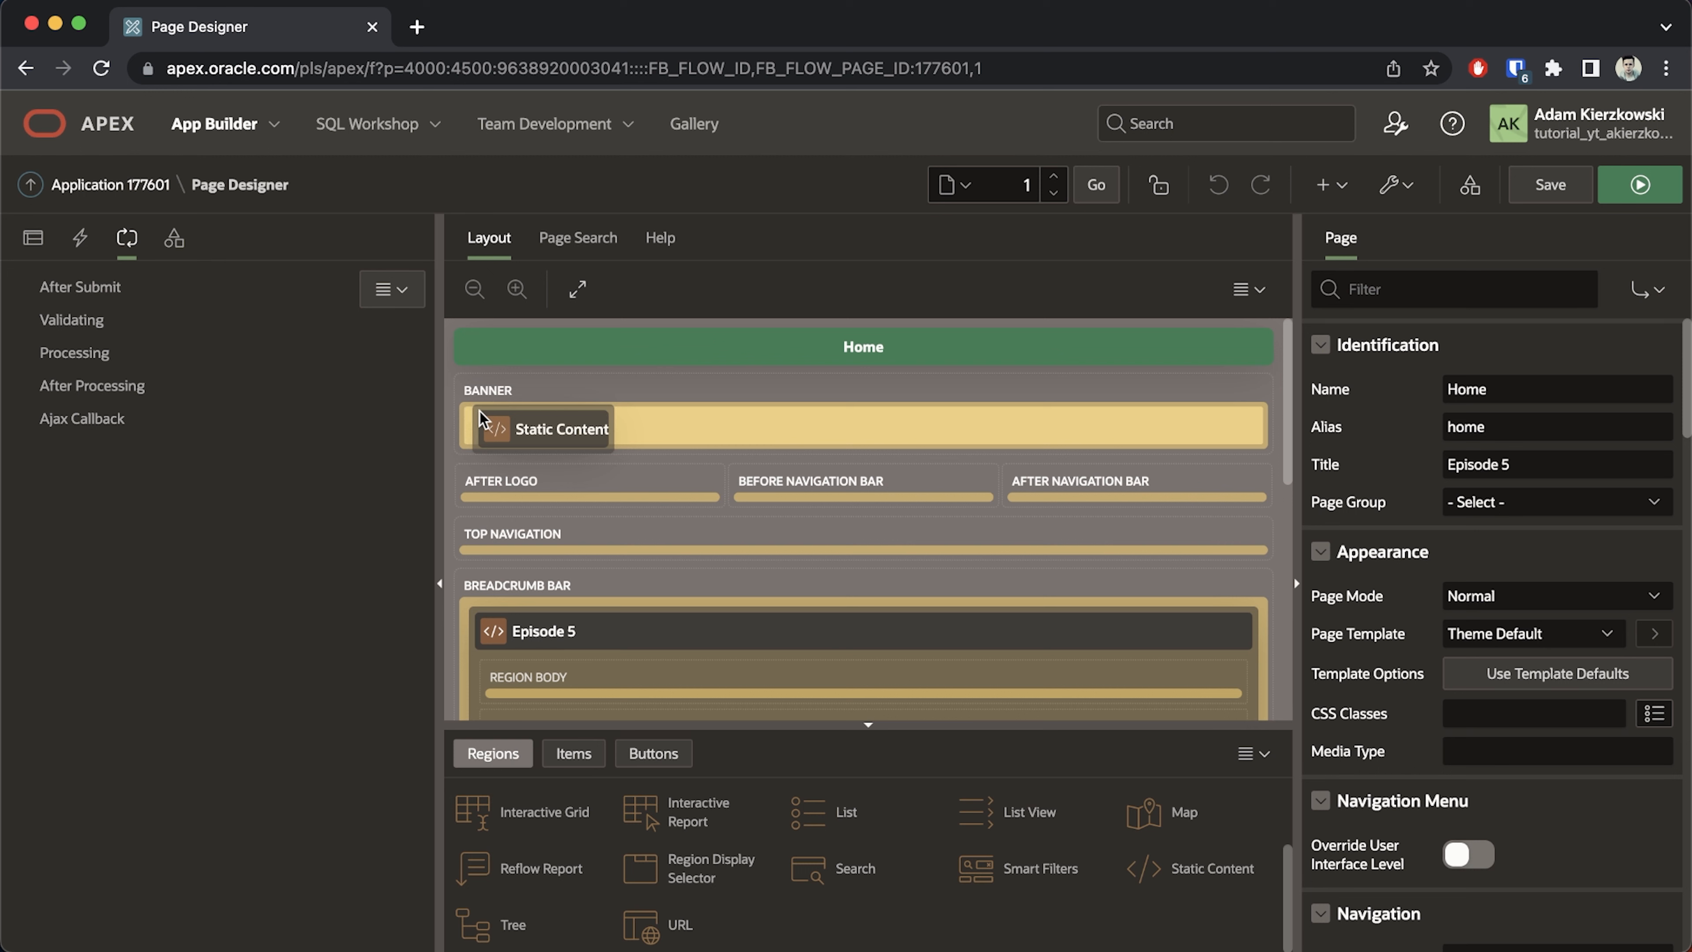
# - Add a Static Content region titled "Region in Banner" to the page's Banner position, and save and run the page
pyautogui.moveTo(480, 413); pyautogui.dragTo(482, 415)
pyautogui.moveTo(1496, 388); pyautogui.dragTo(1427, 394)
pyautogui.write('Region in Banne')
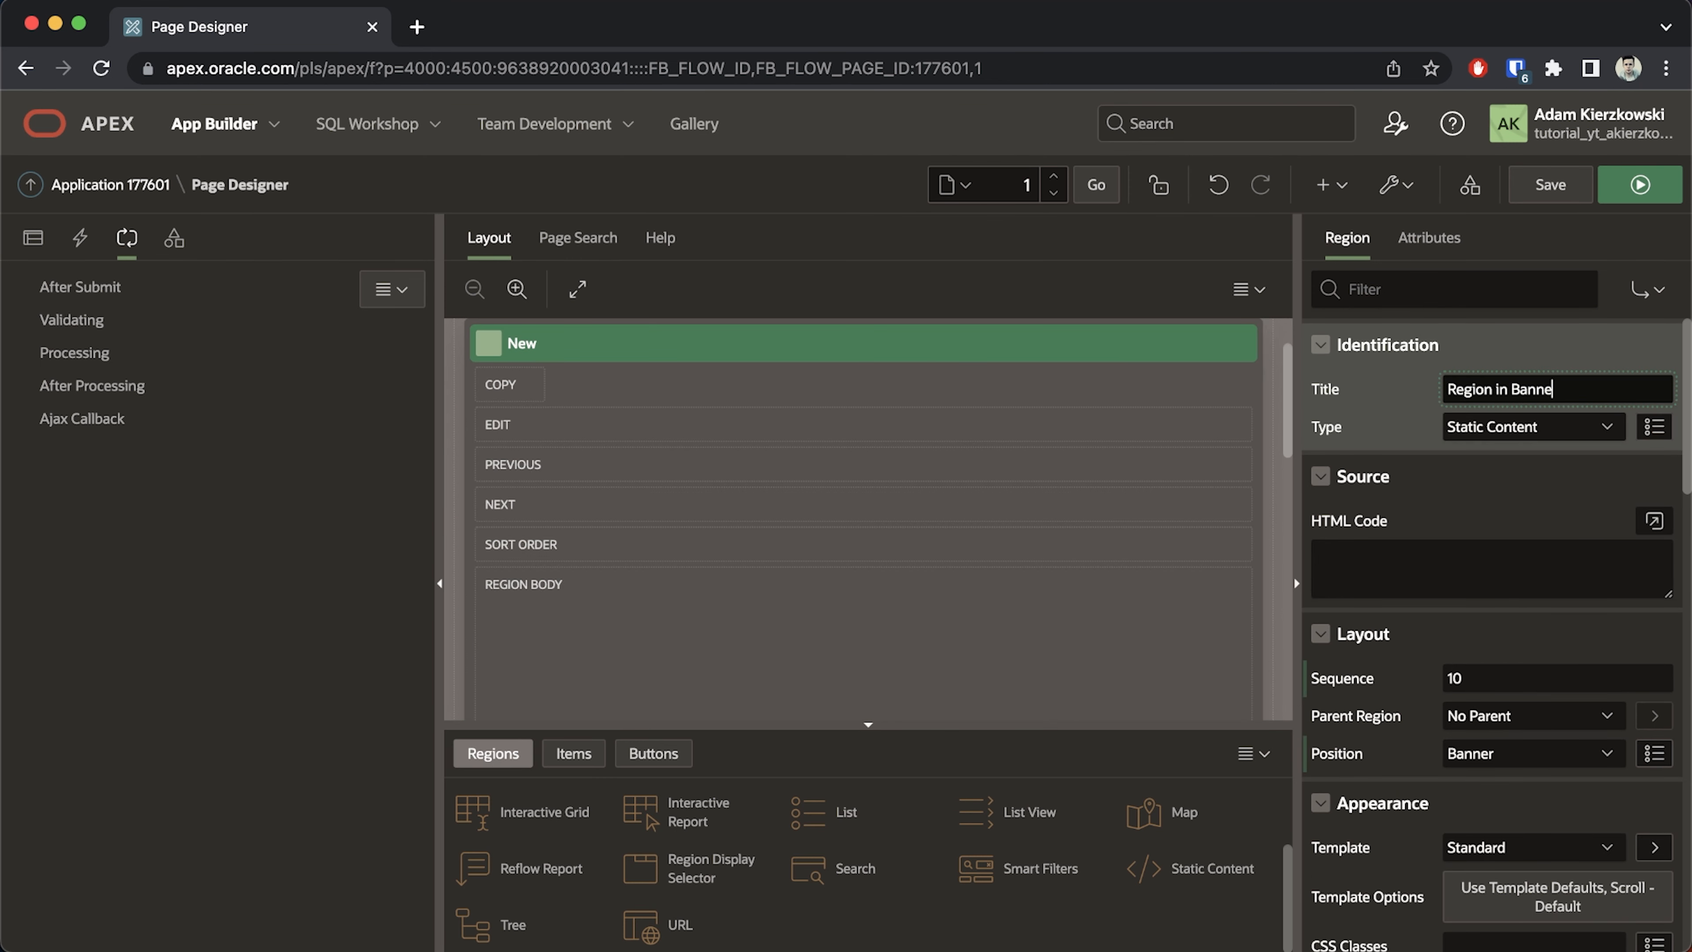
pyautogui.write('r')
pyautogui.click(1625, 200)
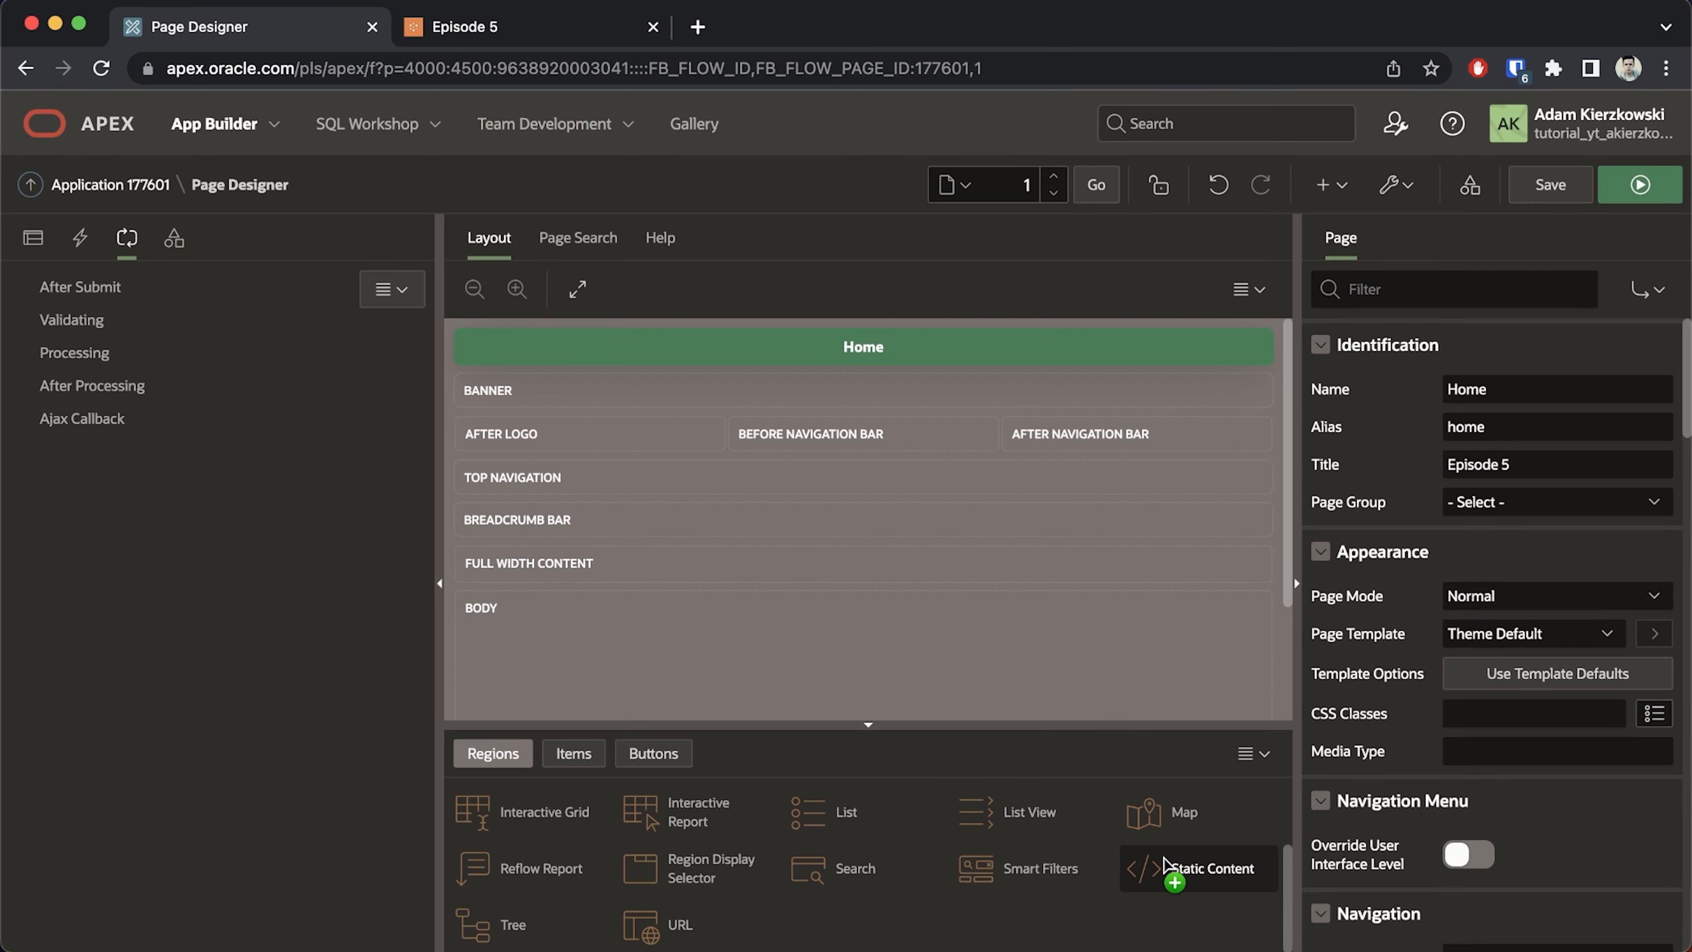
# - Place another Static Content region in the page layout, and enlarge the component gallery to look through its item and button types
pyautogui.moveTo(1165, 867); pyautogui.dragTo(495, 600)
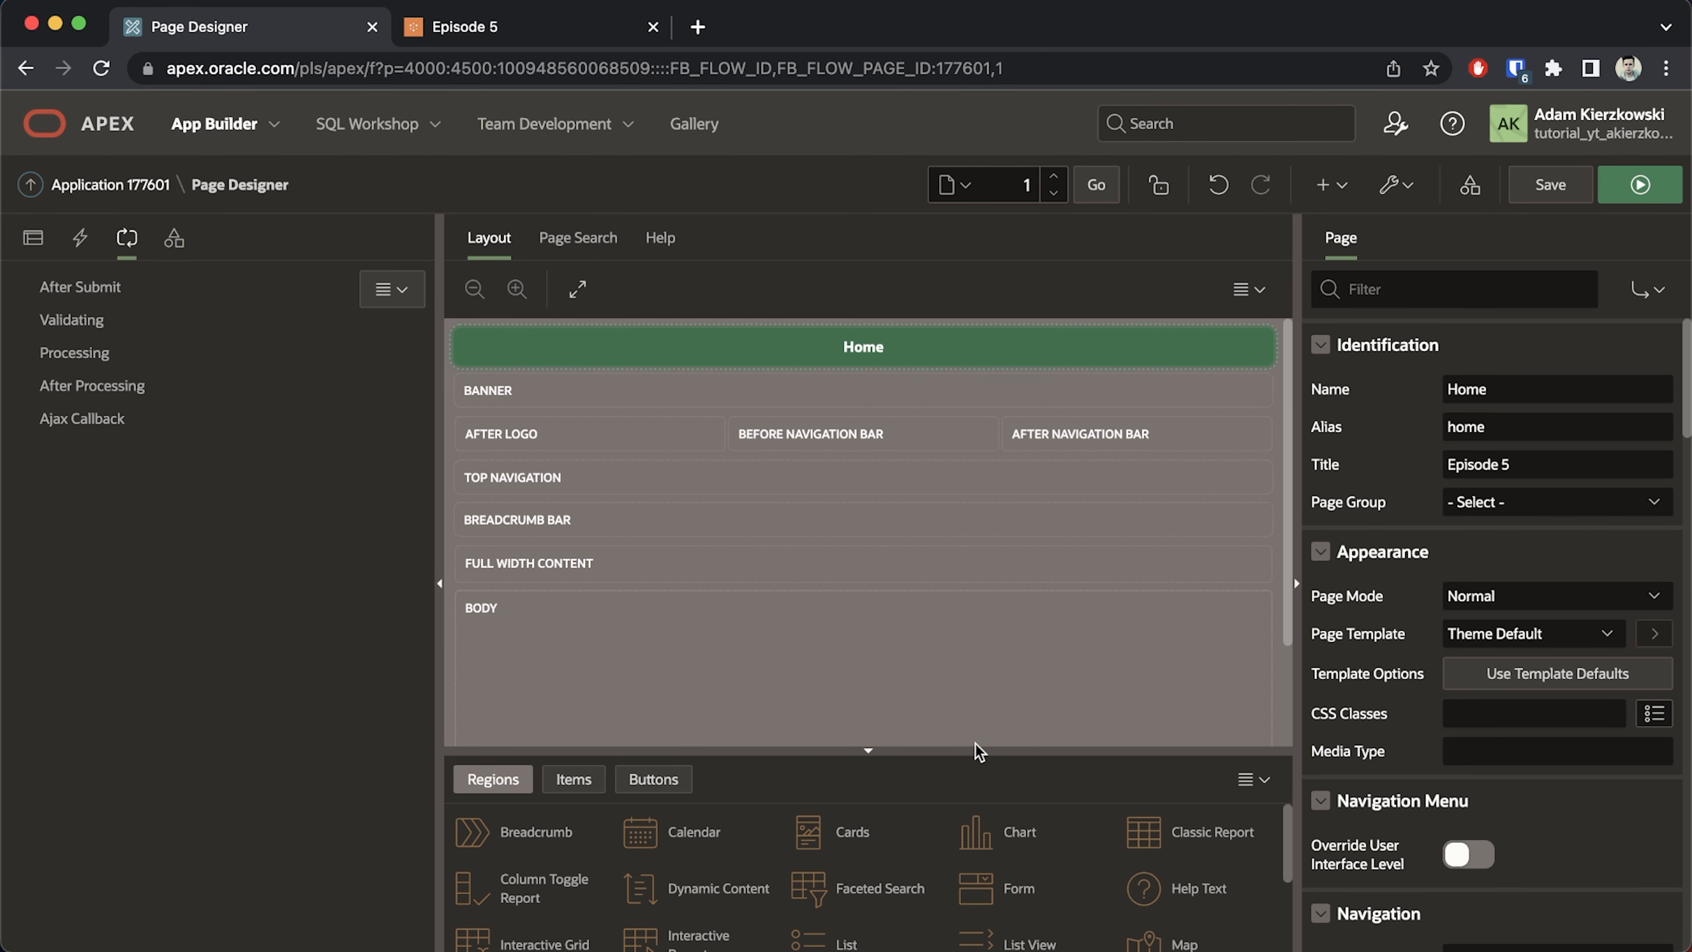
pyautogui.moveTo(973, 749); pyautogui.dragTo(968, 663)
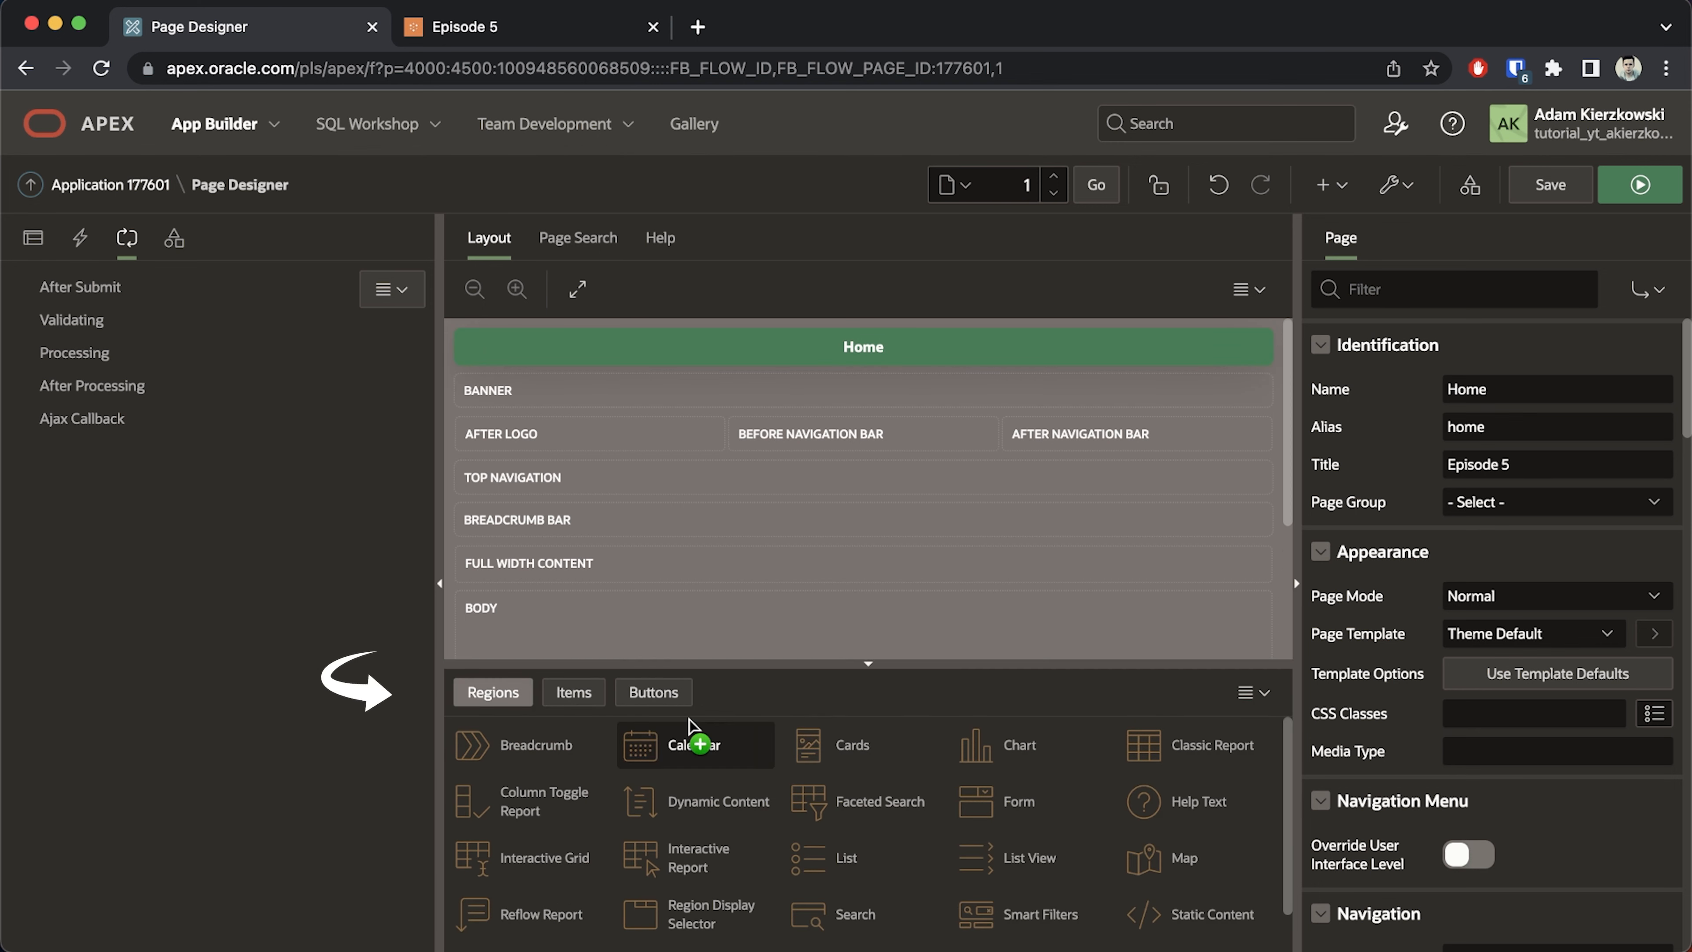
pyautogui.click(574, 693)
pyautogui.click(641, 695)
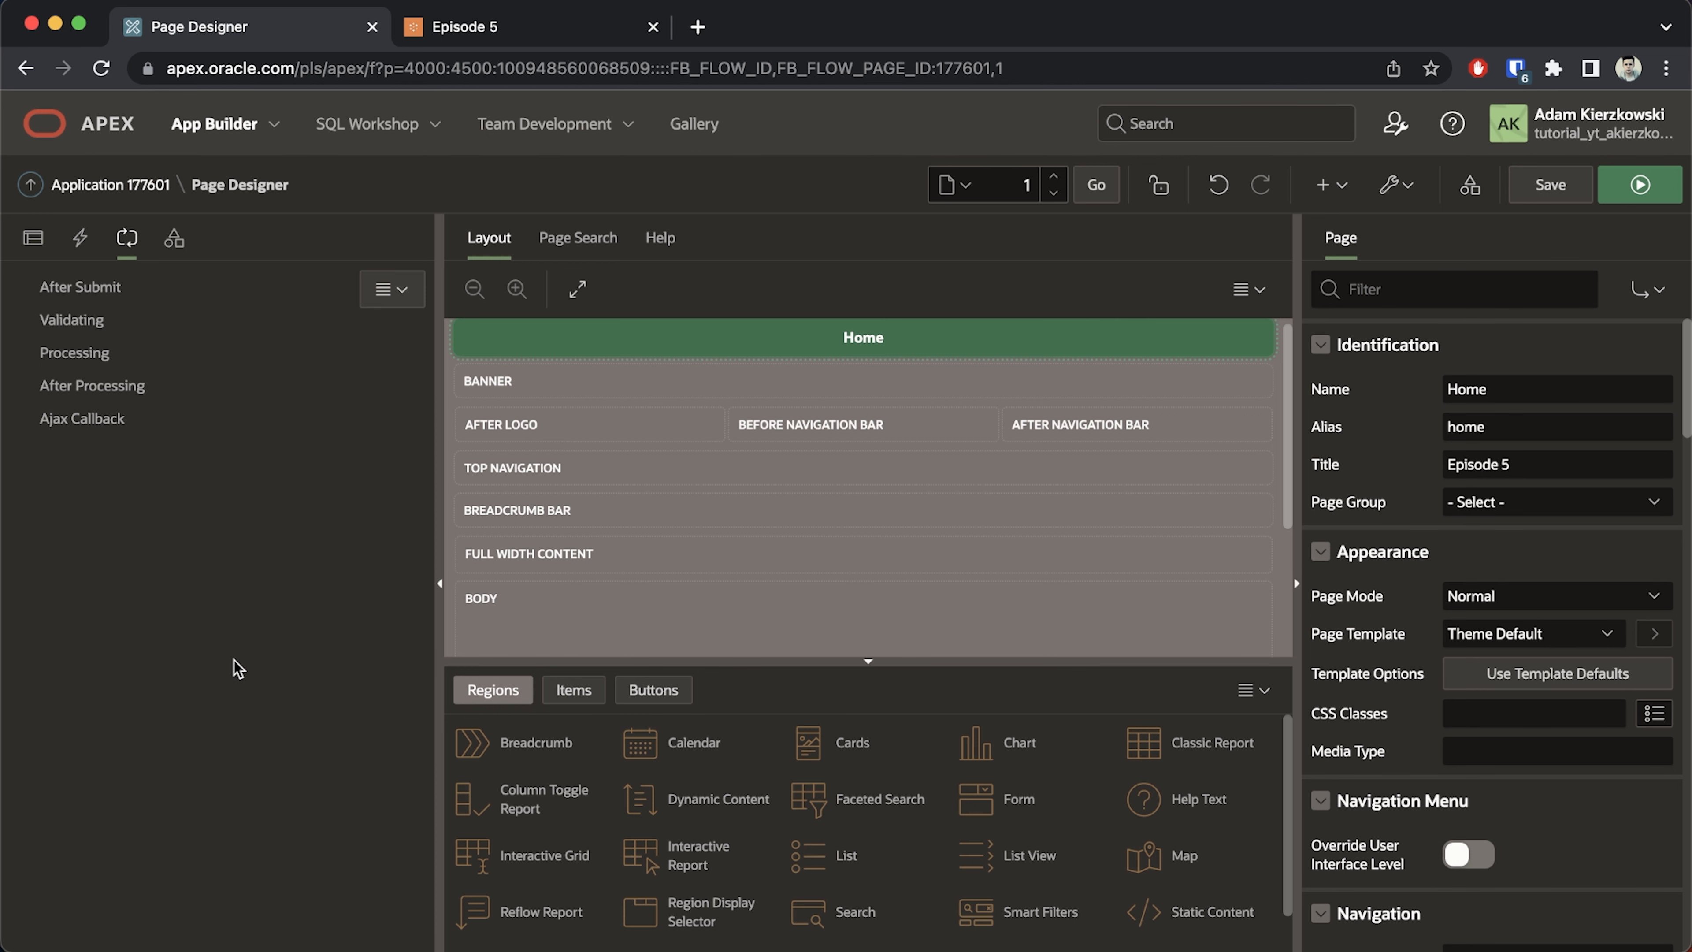
# - Add a Static Content region to the Body titled "Test region" with "Test text" as its HTML code
pyautogui.moveTo(1143, 912); pyautogui.dragTo(489, 476)
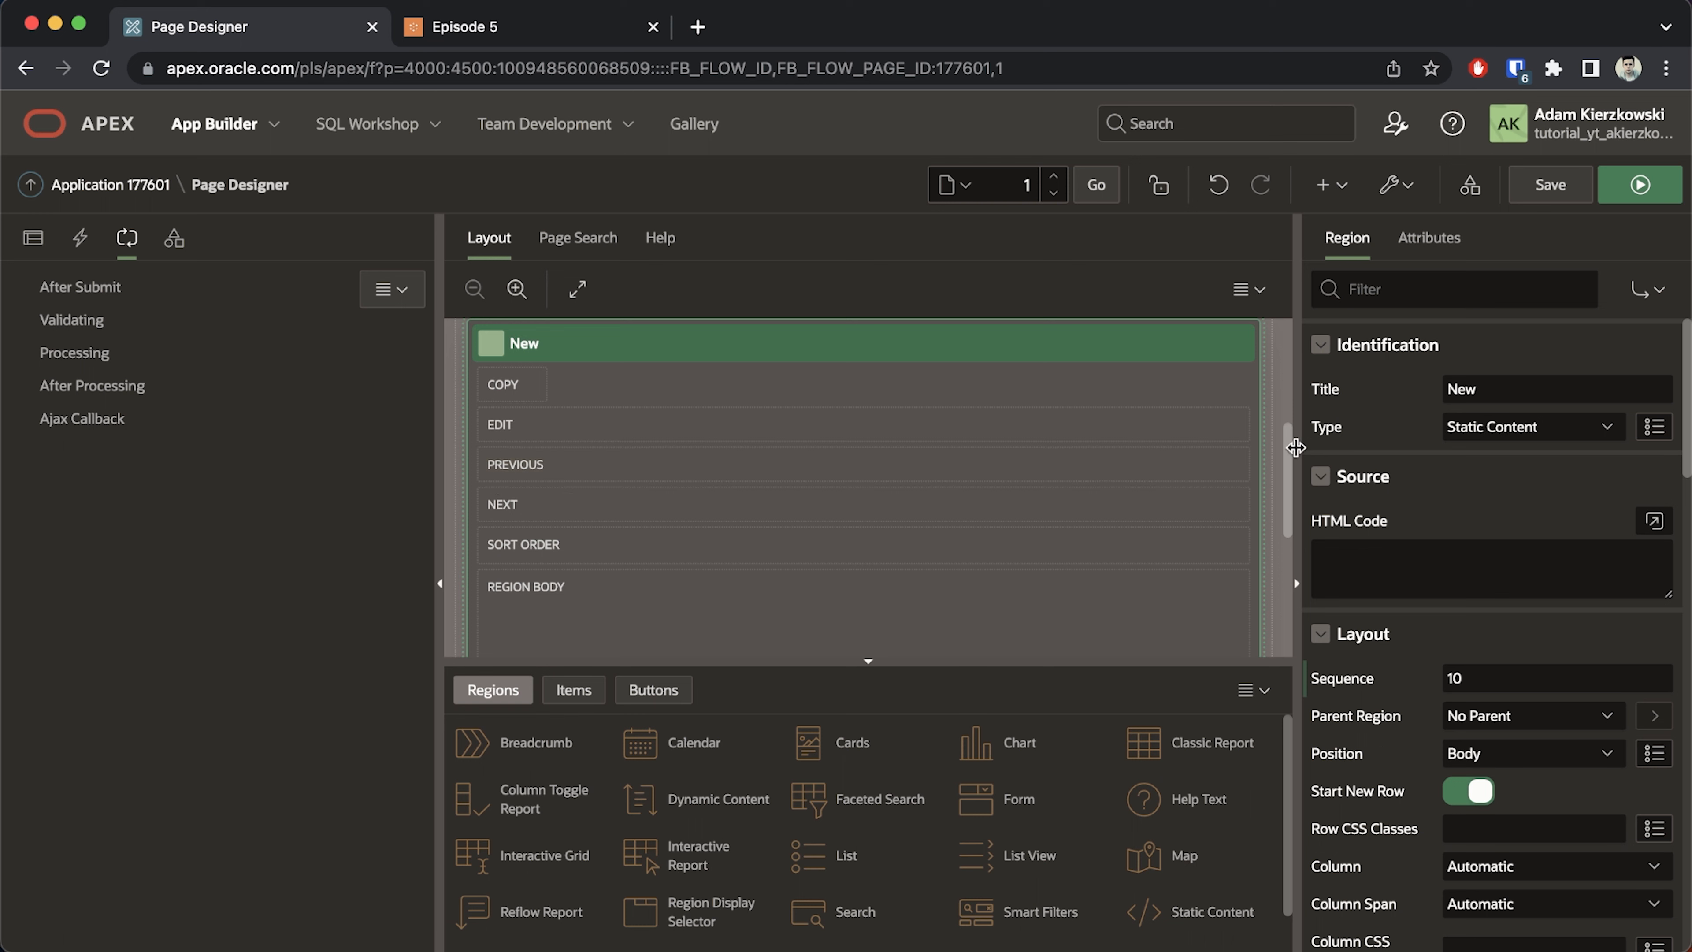
pyautogui.write('Test region')
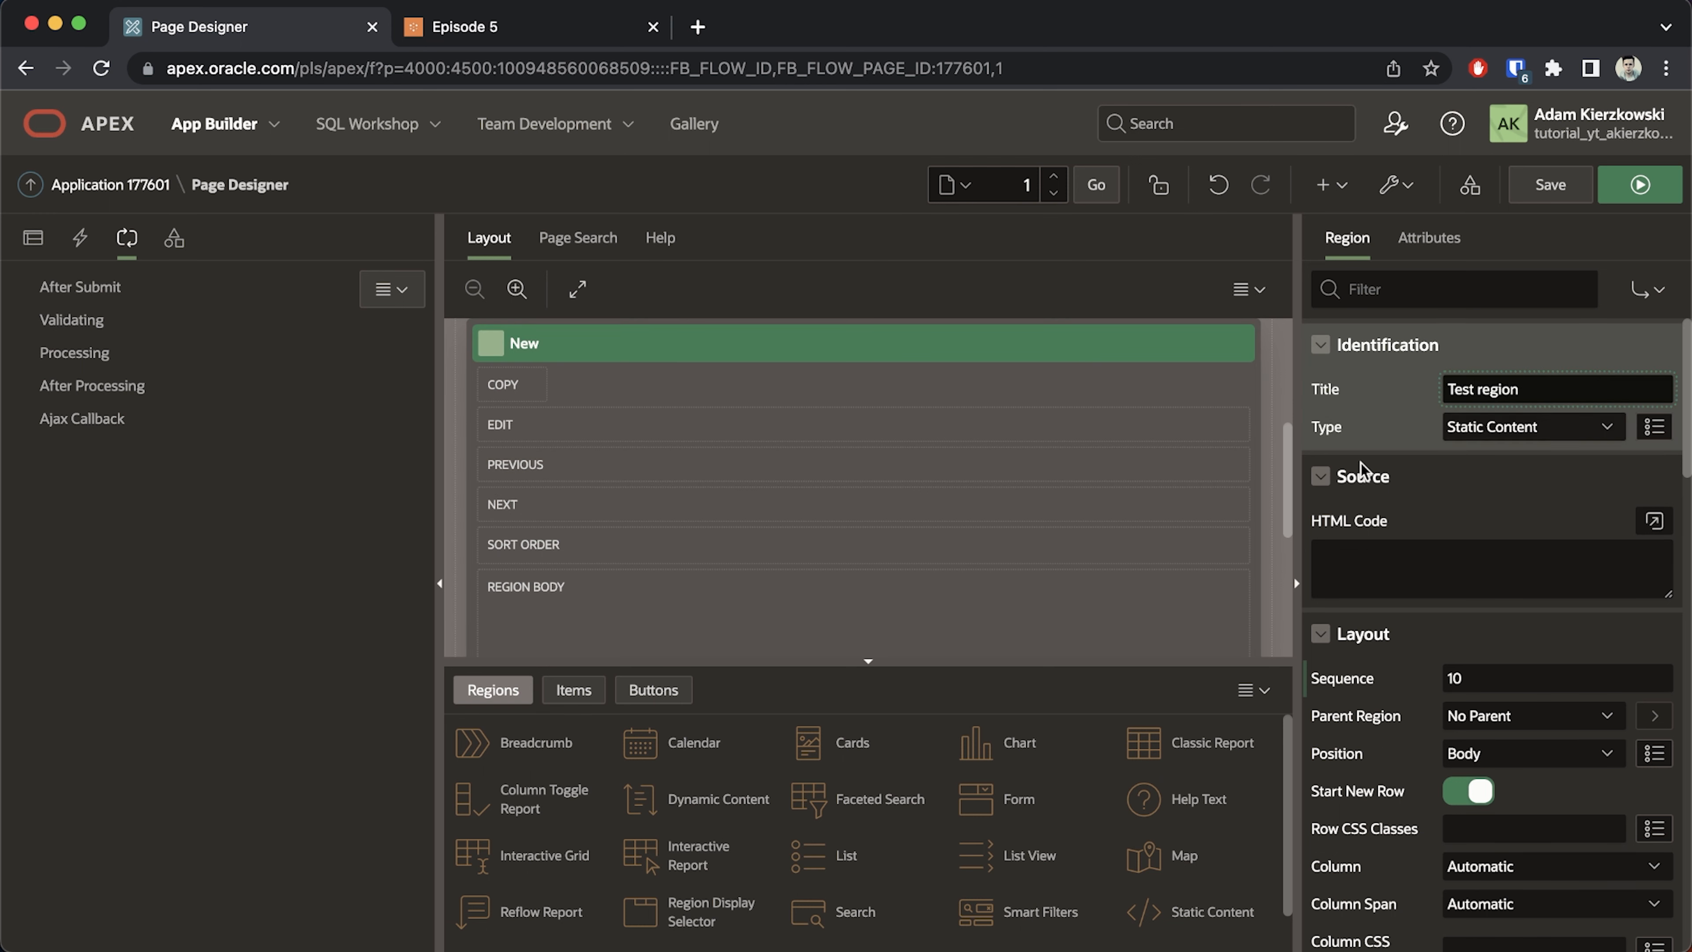
pyautogui.click(1373, 563)
pyautogui.write('Test text')
# - Add a Static Content region to the Sub Regions position of Test region and view its region attributes
pyautogui.moveTo(1143, 911); pyautogui.dragTo(765, 398)
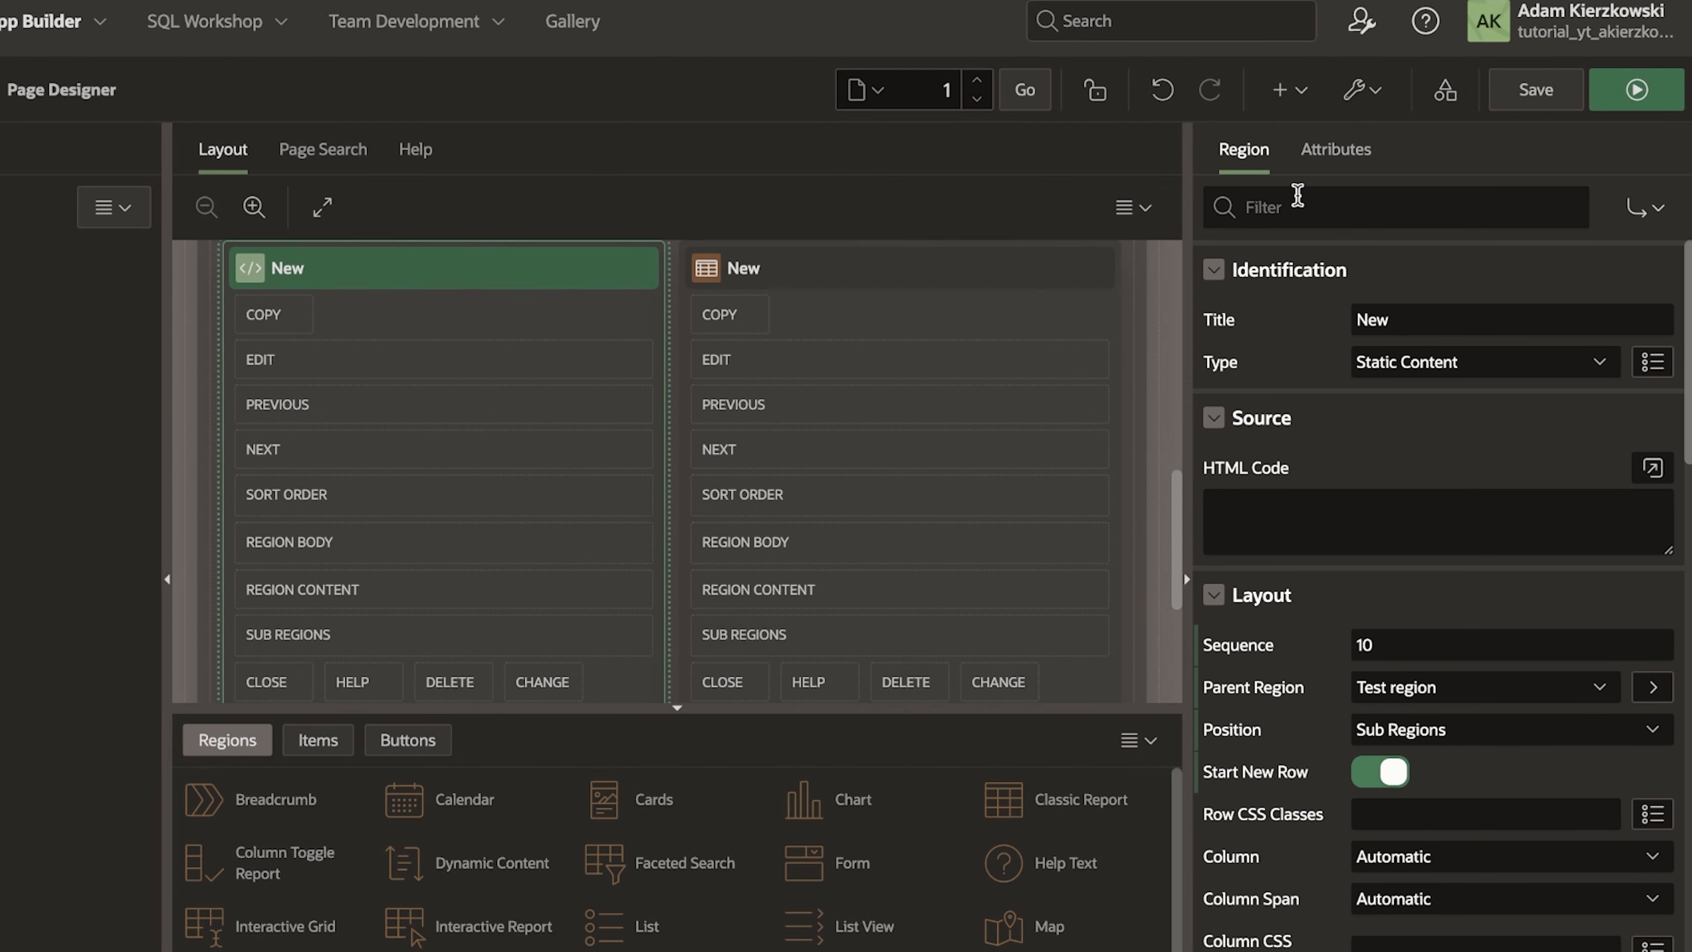
pyautogui.click(1243, 150)
pyautogui.click(1354, 162)
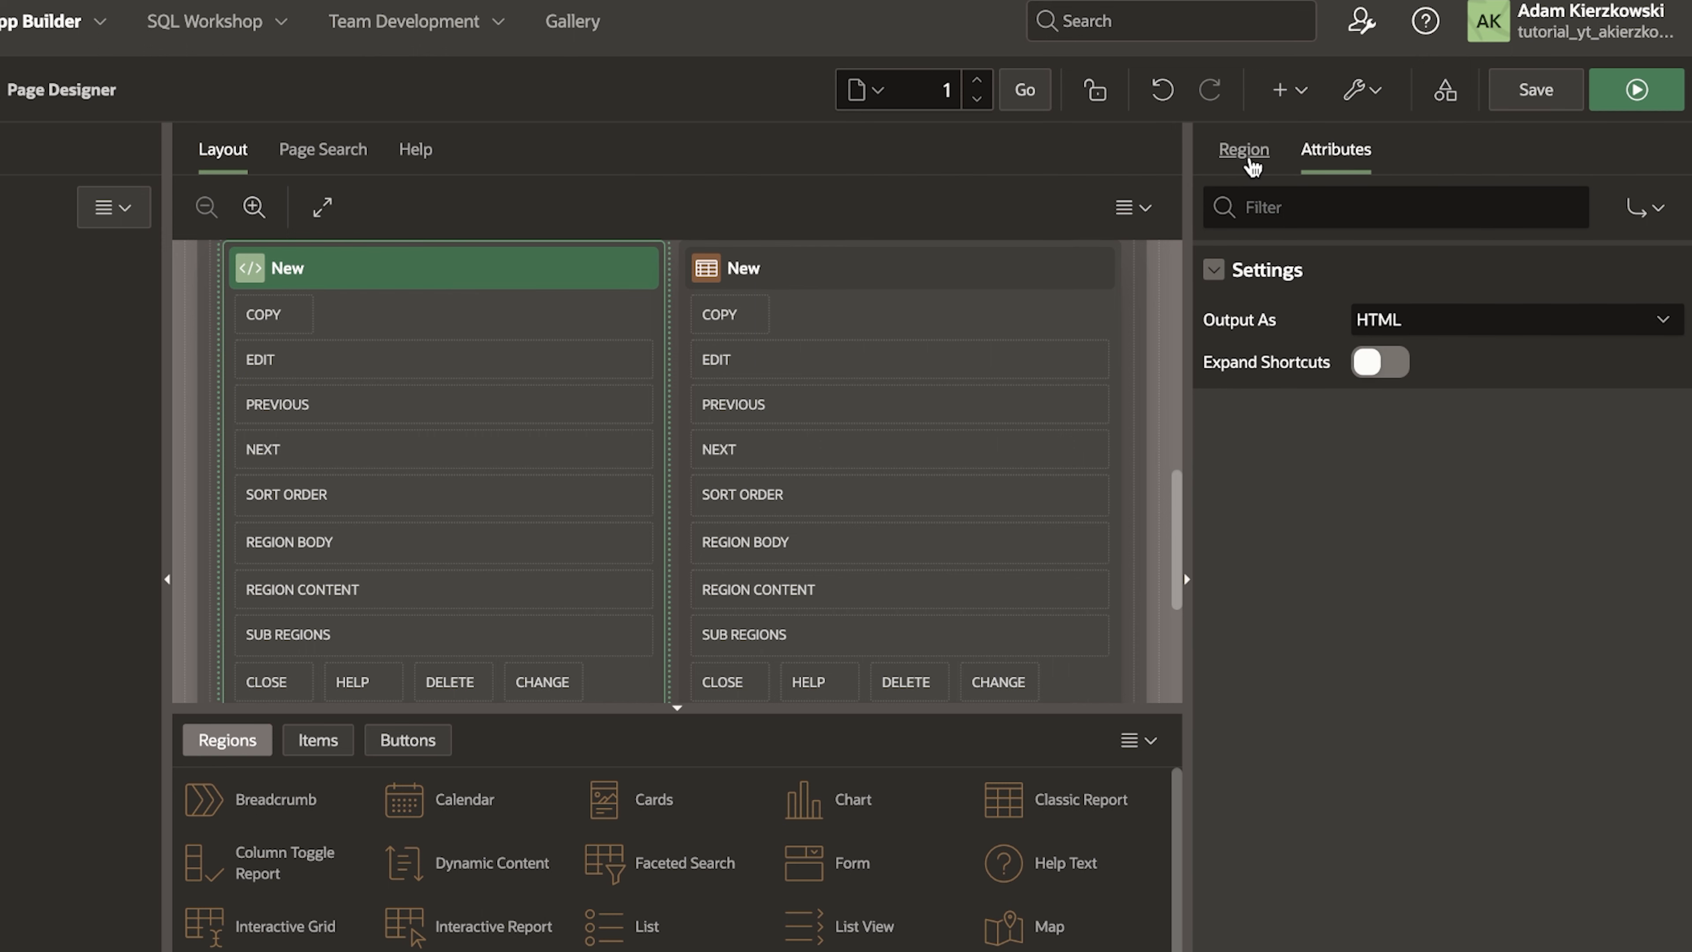
pyautogui.click(1251, 163)
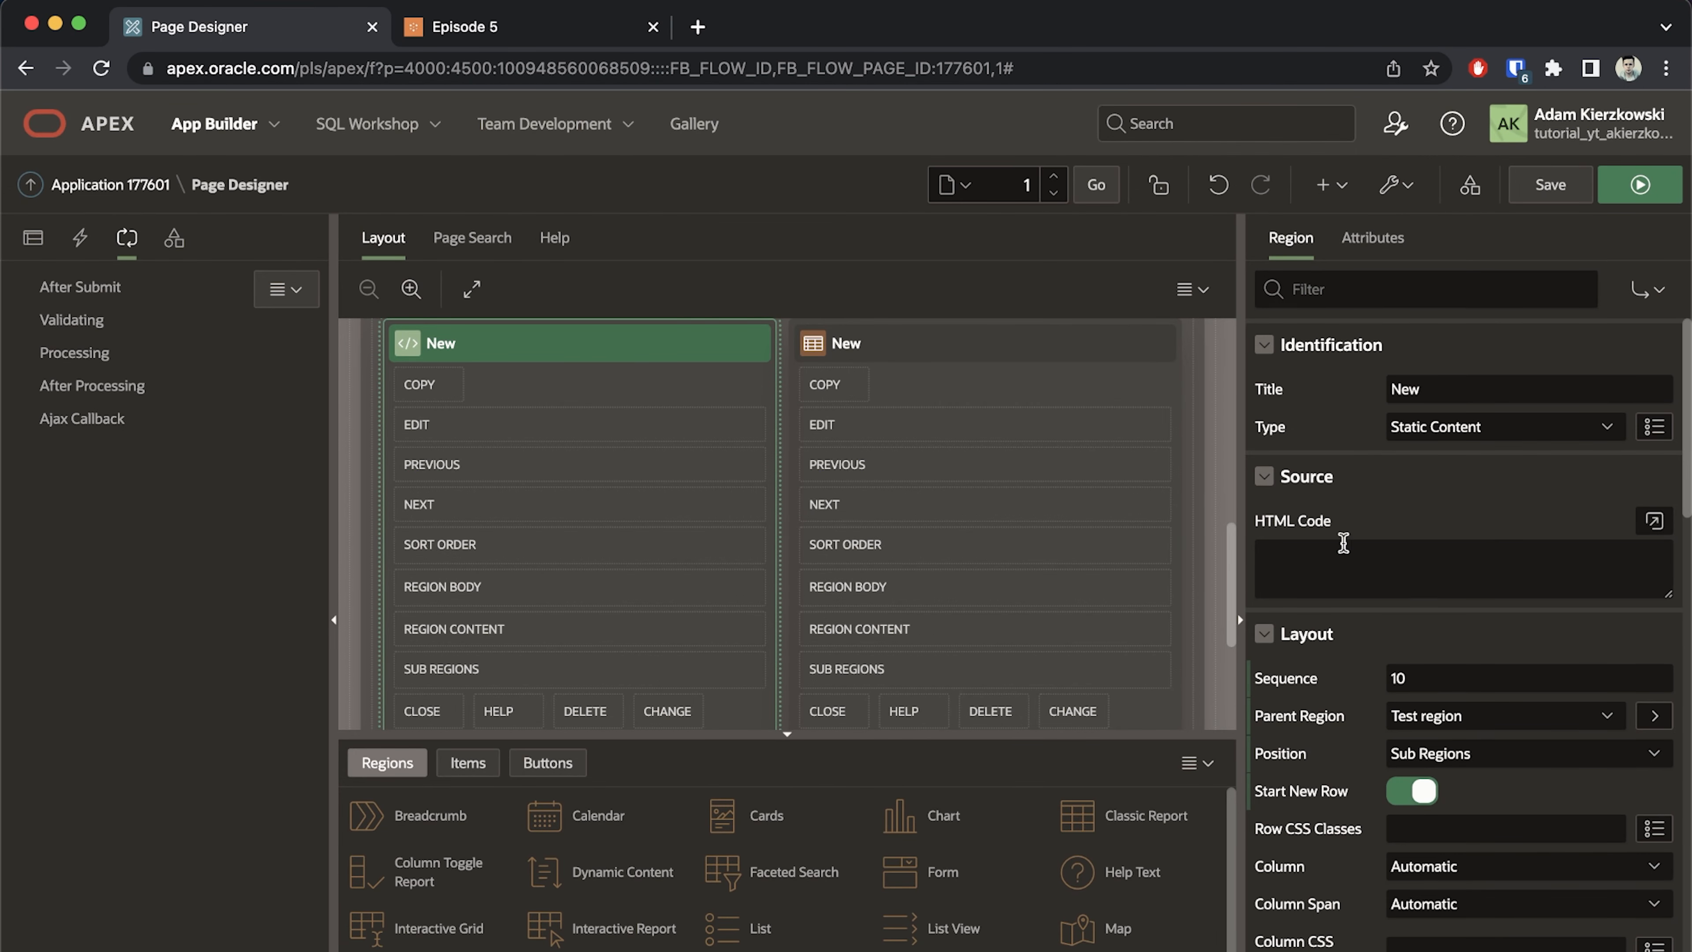
# - Examine the region properties and attributes of the Classic Report inside Test region
pyautogui.click(998, 355)
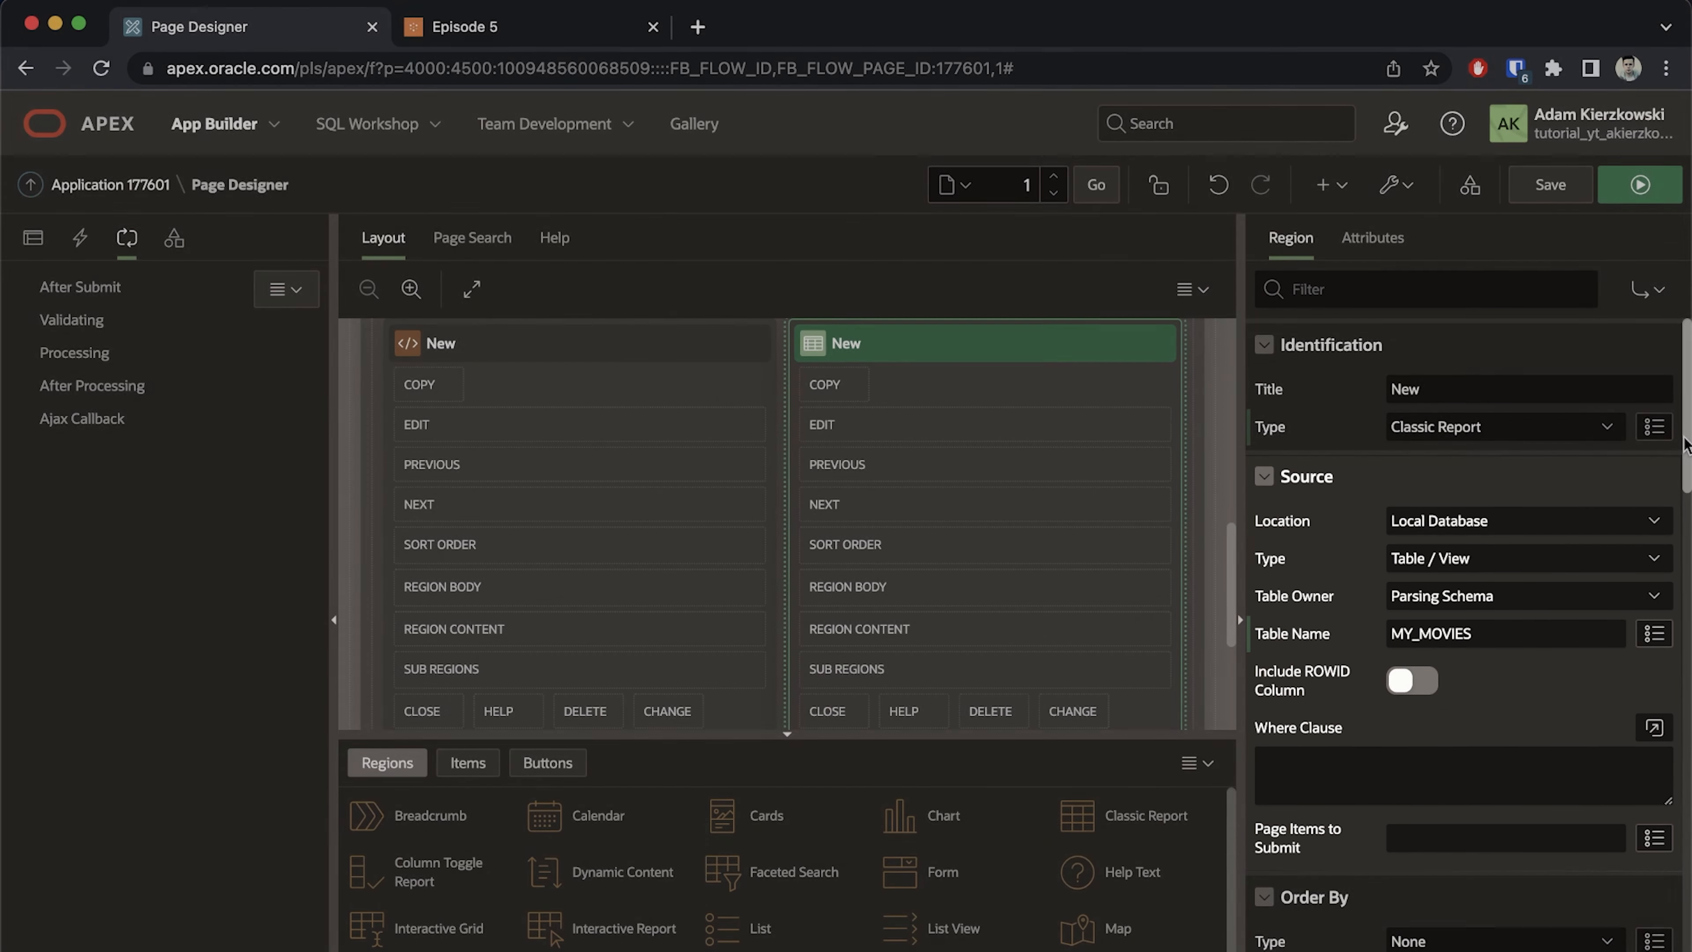
pyautogui.scroll(-7, 1683, 443)
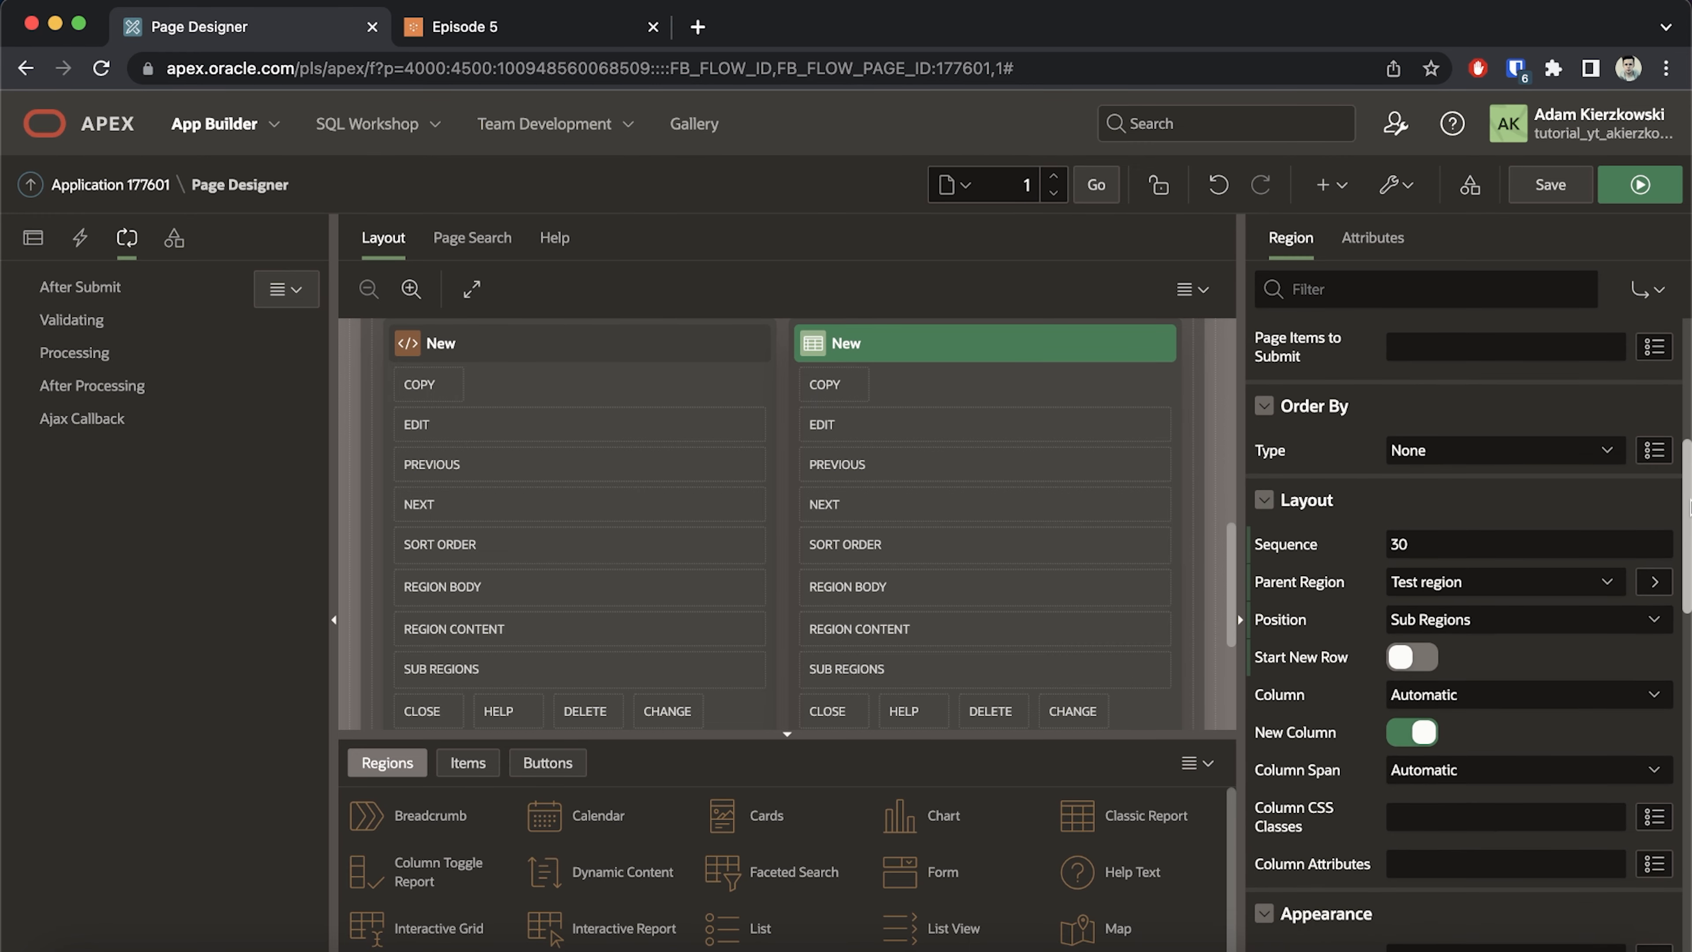
pyautogui.scroll(-5, 1688, 506)
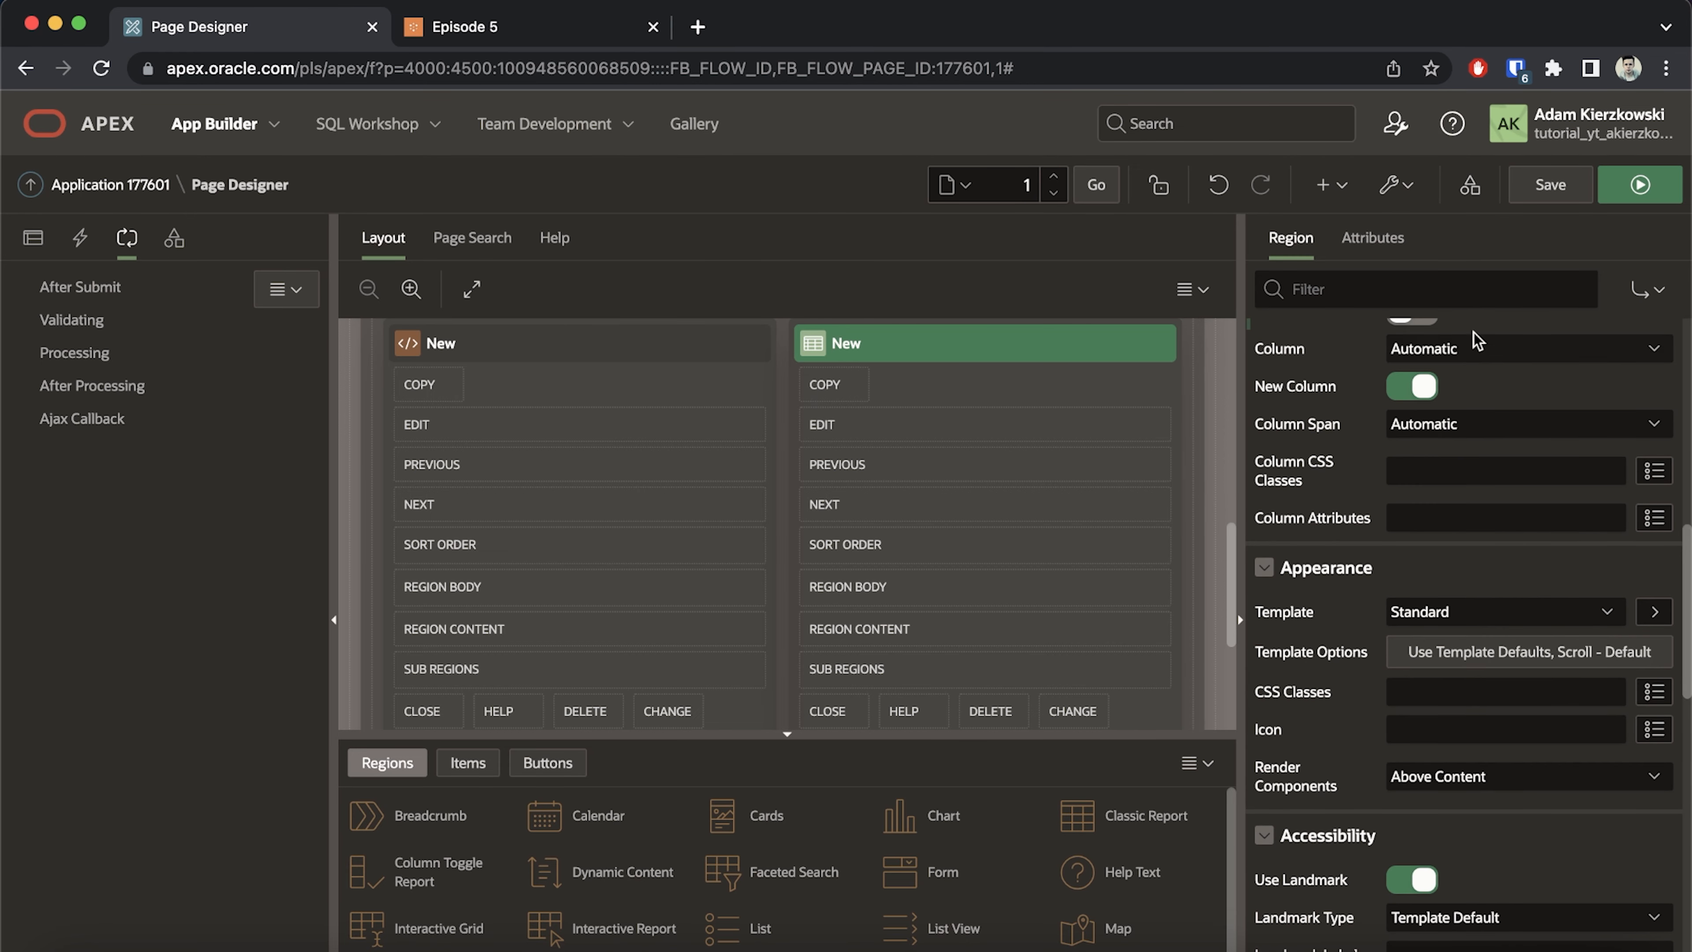
pyautogui.click(1374, 239)
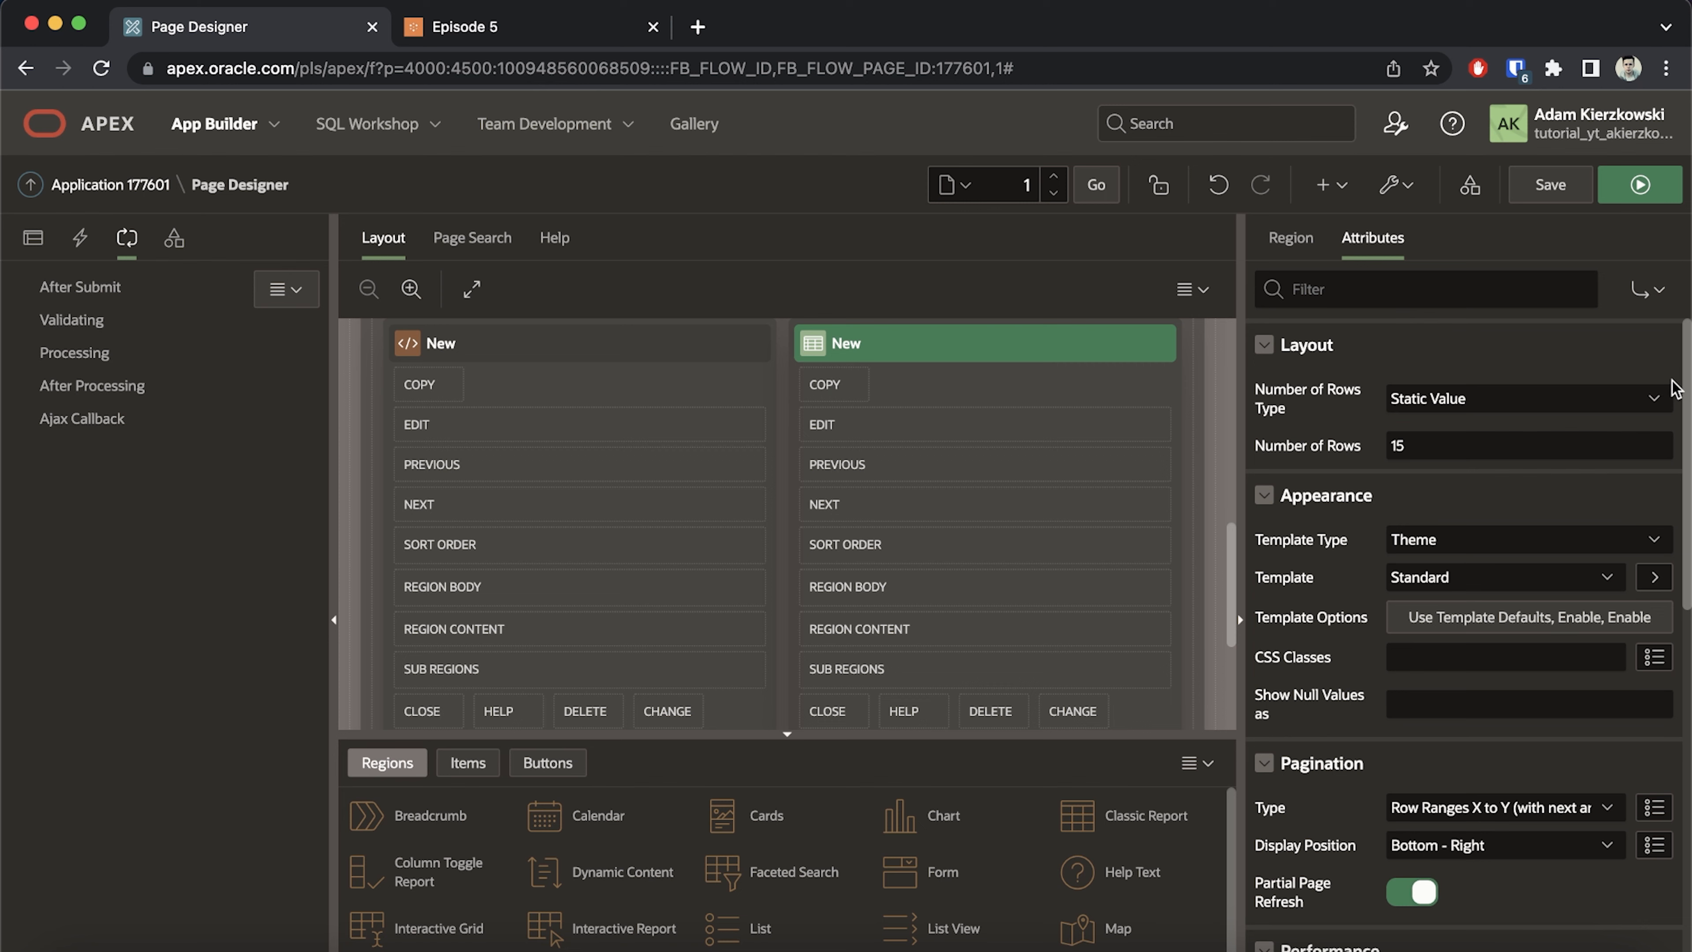
pyautogui.scroll(-2, 1682, 400)
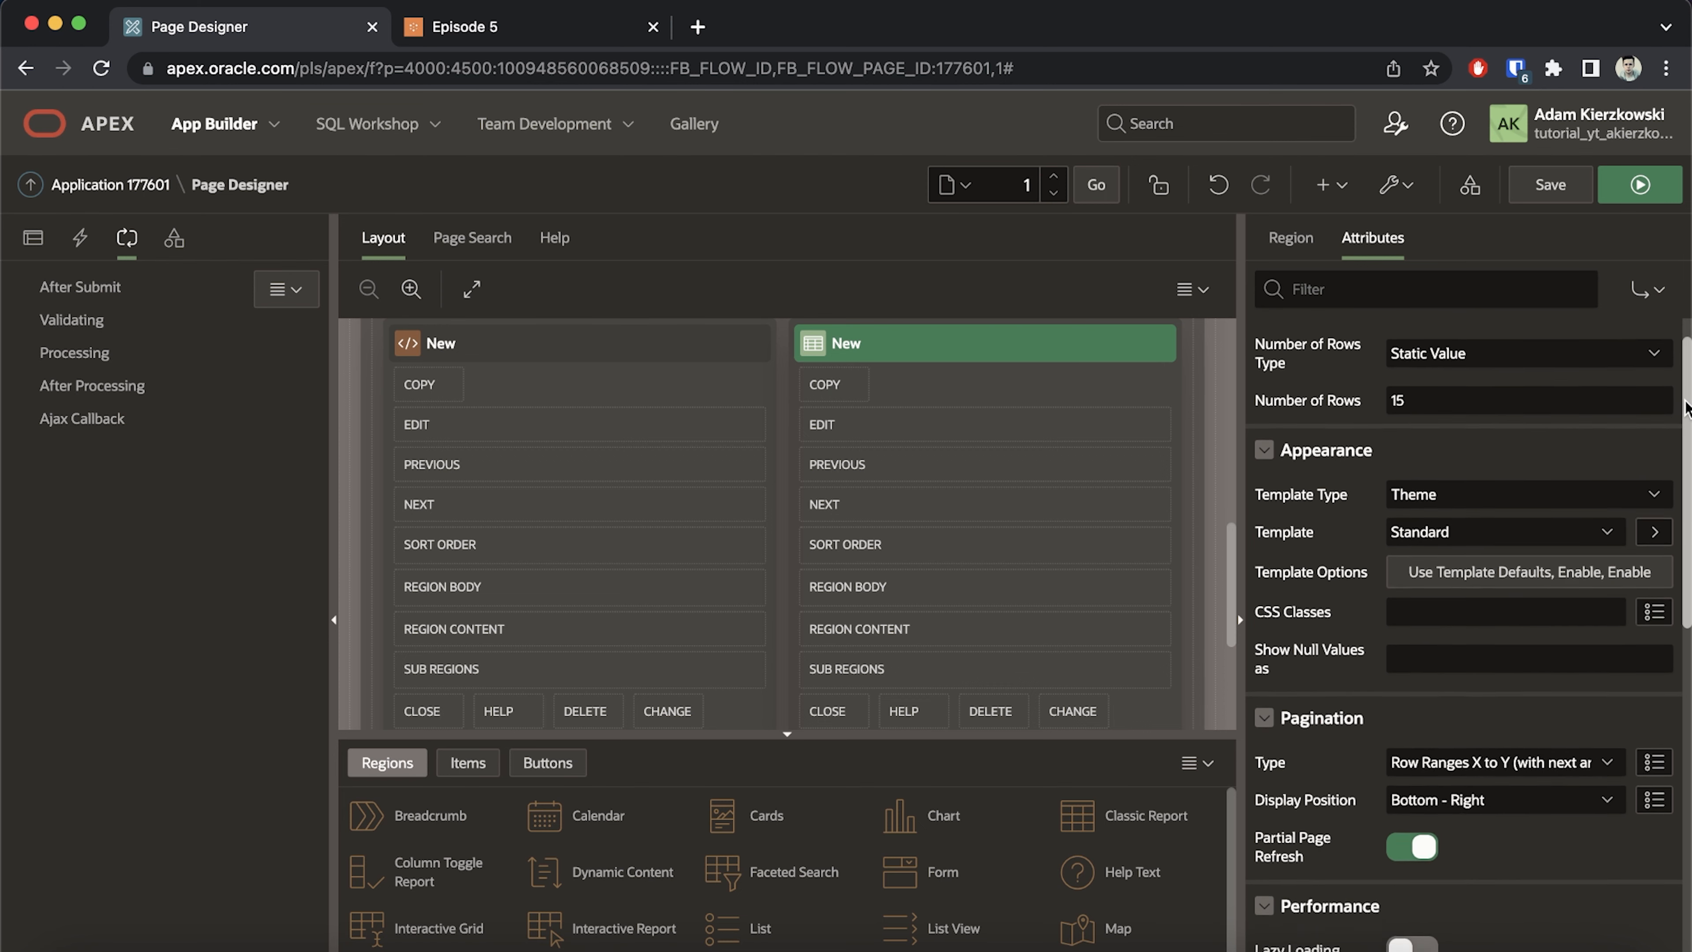
pyautogui.scroll(-4, 1685, 406)
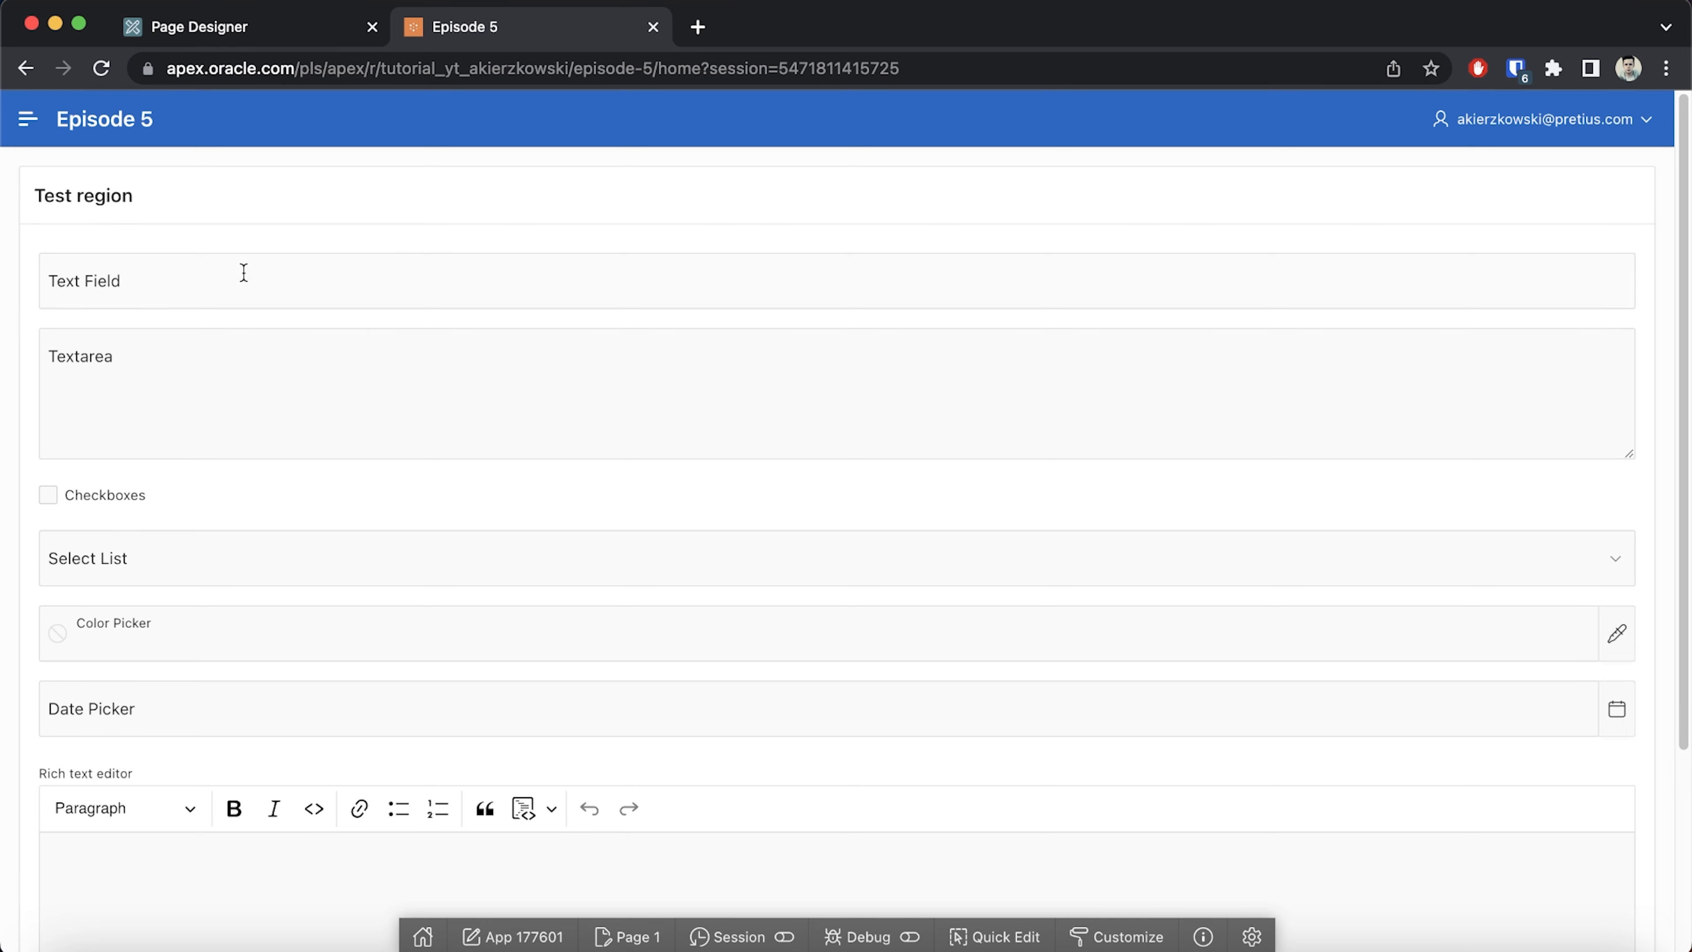
# - Try the form items on the running Episode 5 page: check Checkboxes, choose Option 1 in Select List, and pick 3/15/2023 as the date
pyautogui.click(247, 286)
pyautogui.click(319, 386)
pyautogui.click(114, 494)
pyautogui.click(104, 554)
pyautogui.click(172, 590)
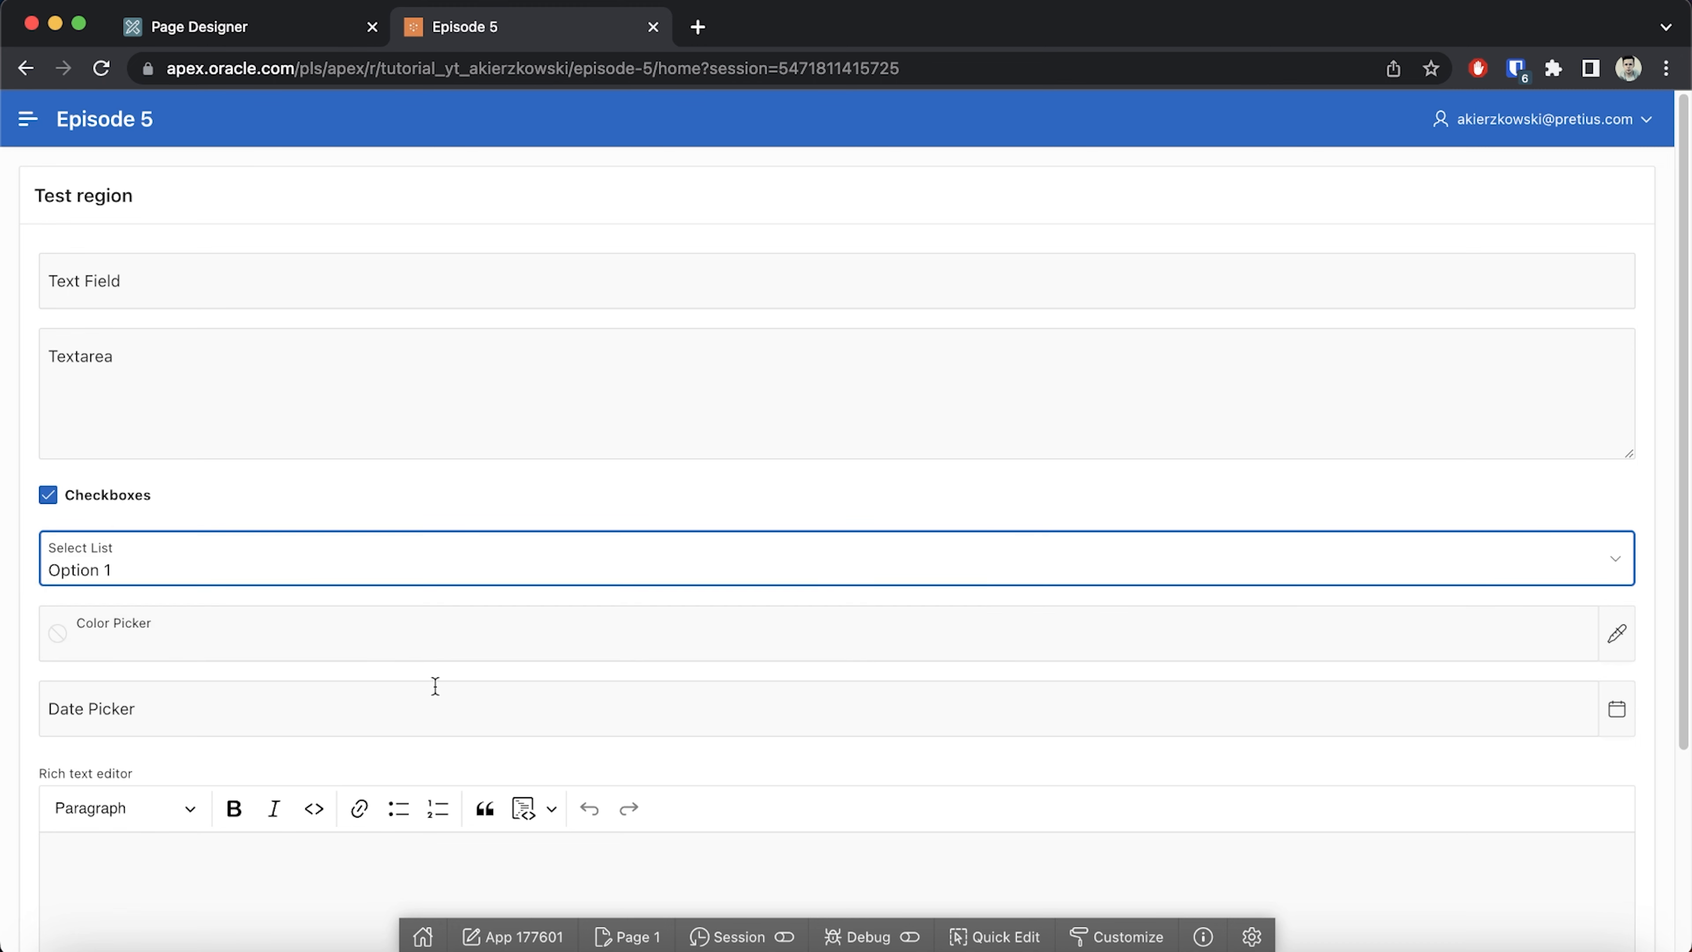
pyautogui.click(386, 722)
pyautogui.click(220, 551)
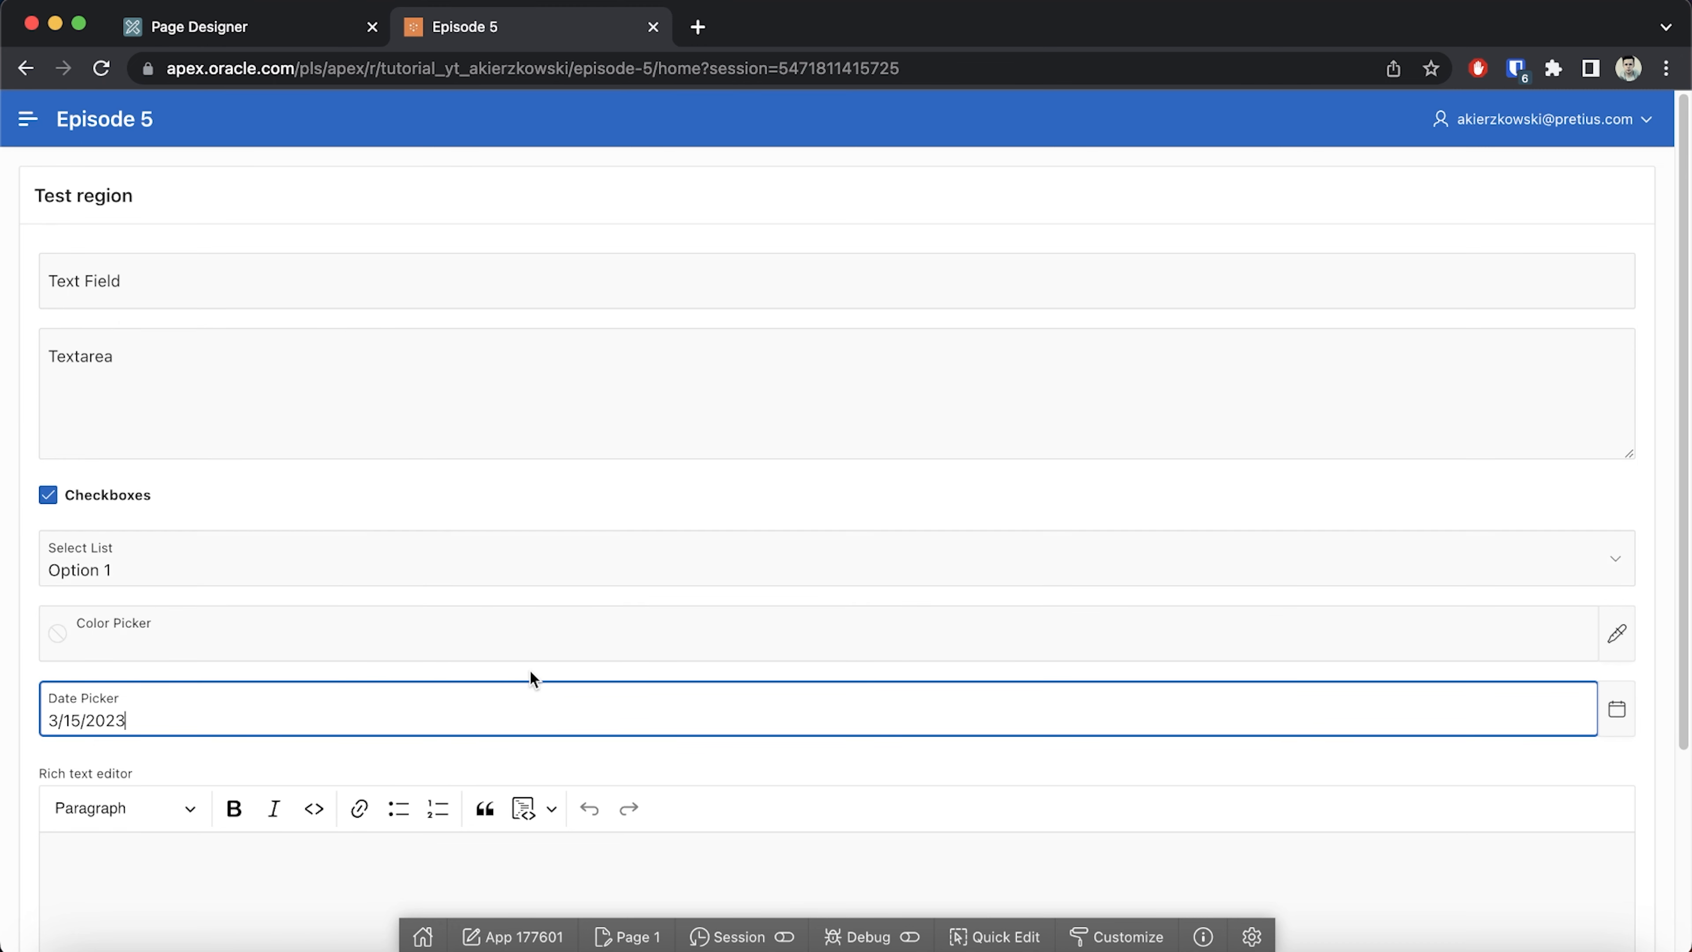
pyautogui.scroll(-3, 529, 674)
# - View the gallery's item and button types, and add a Text with Icon button to the page's Body
pyautogui.click(440, 709)
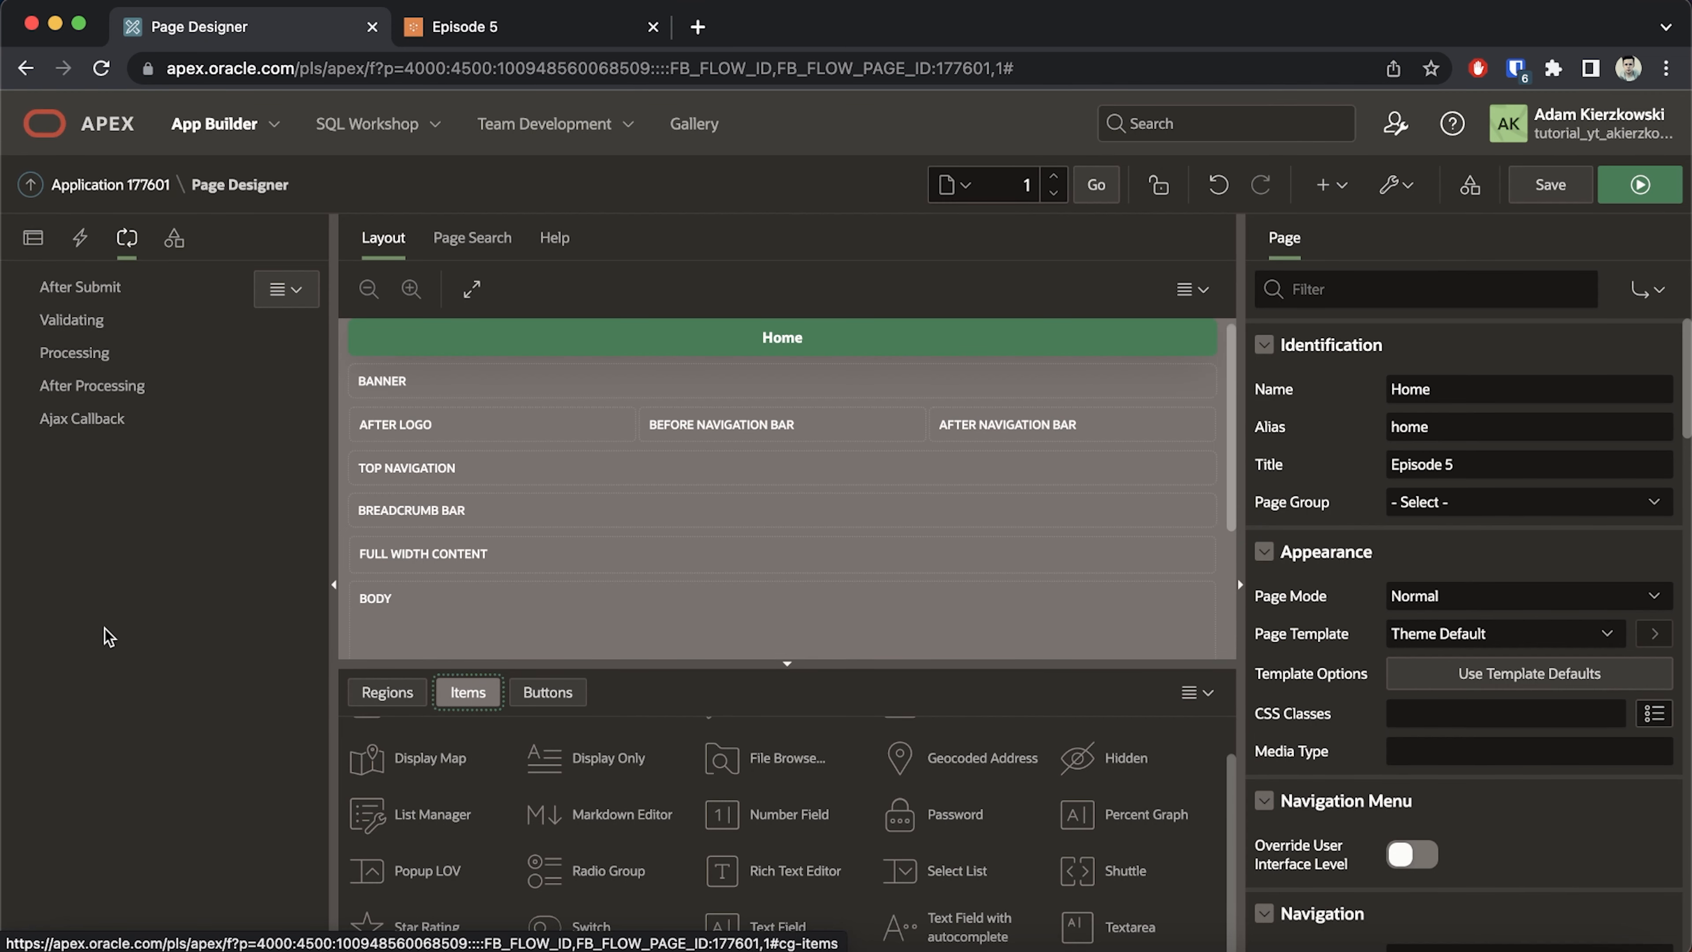
pyautogui.click(562, 694)
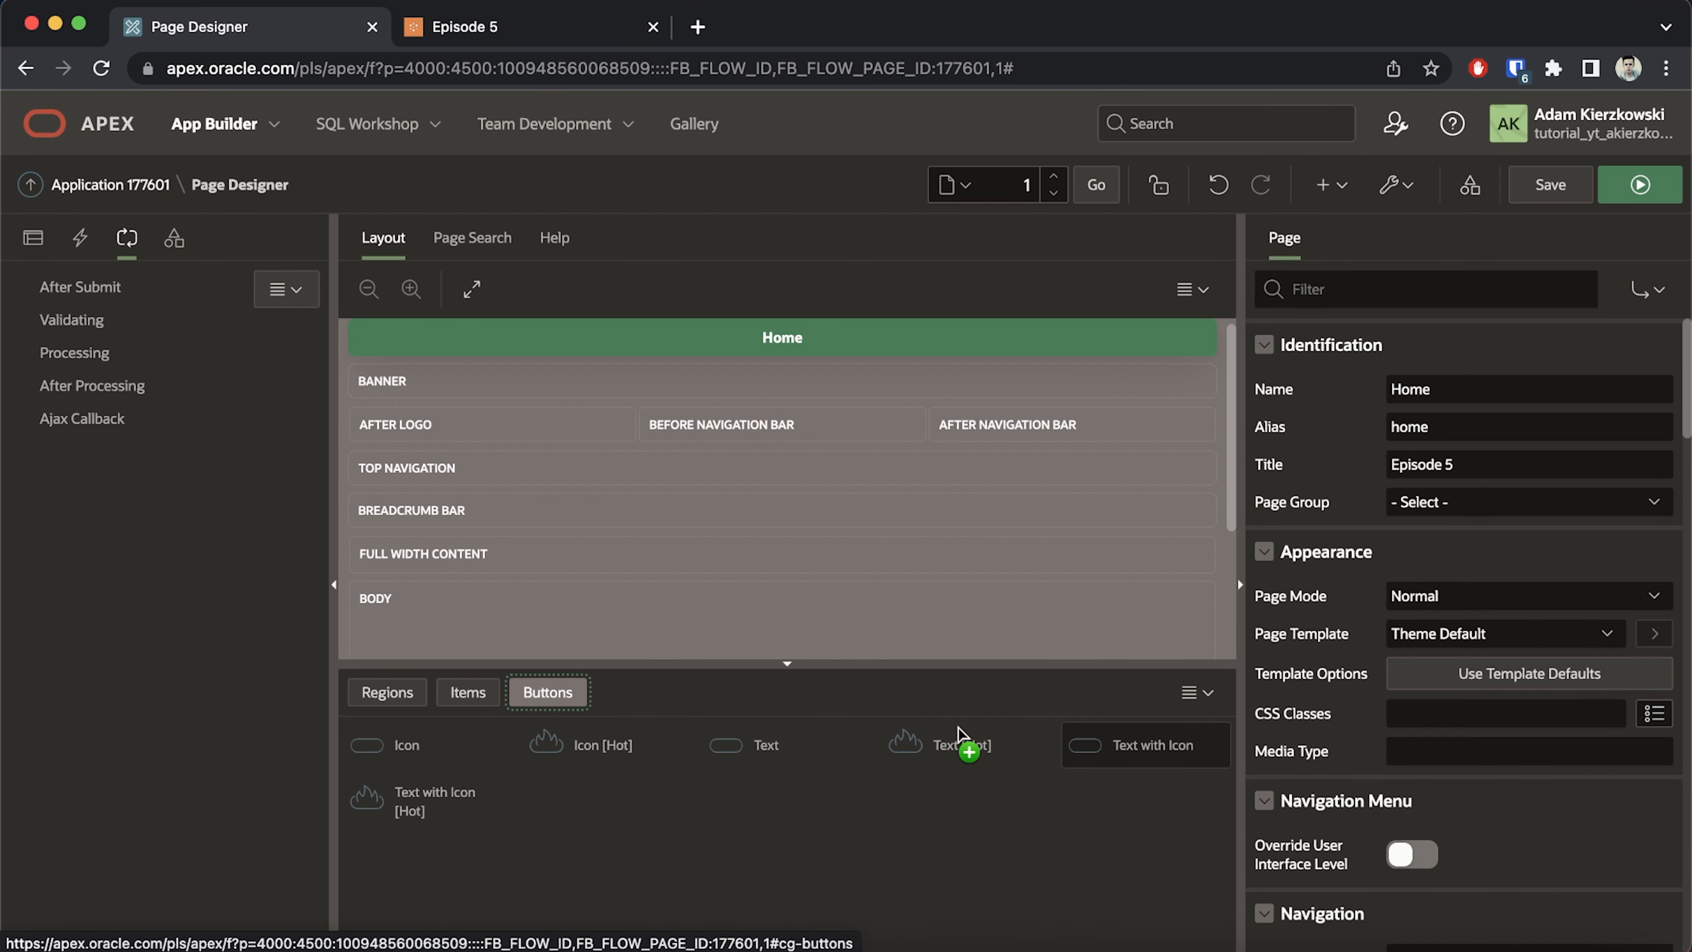
pyautogui.moveTo(1117, 733); pyautogui.dragTo(572, 430)
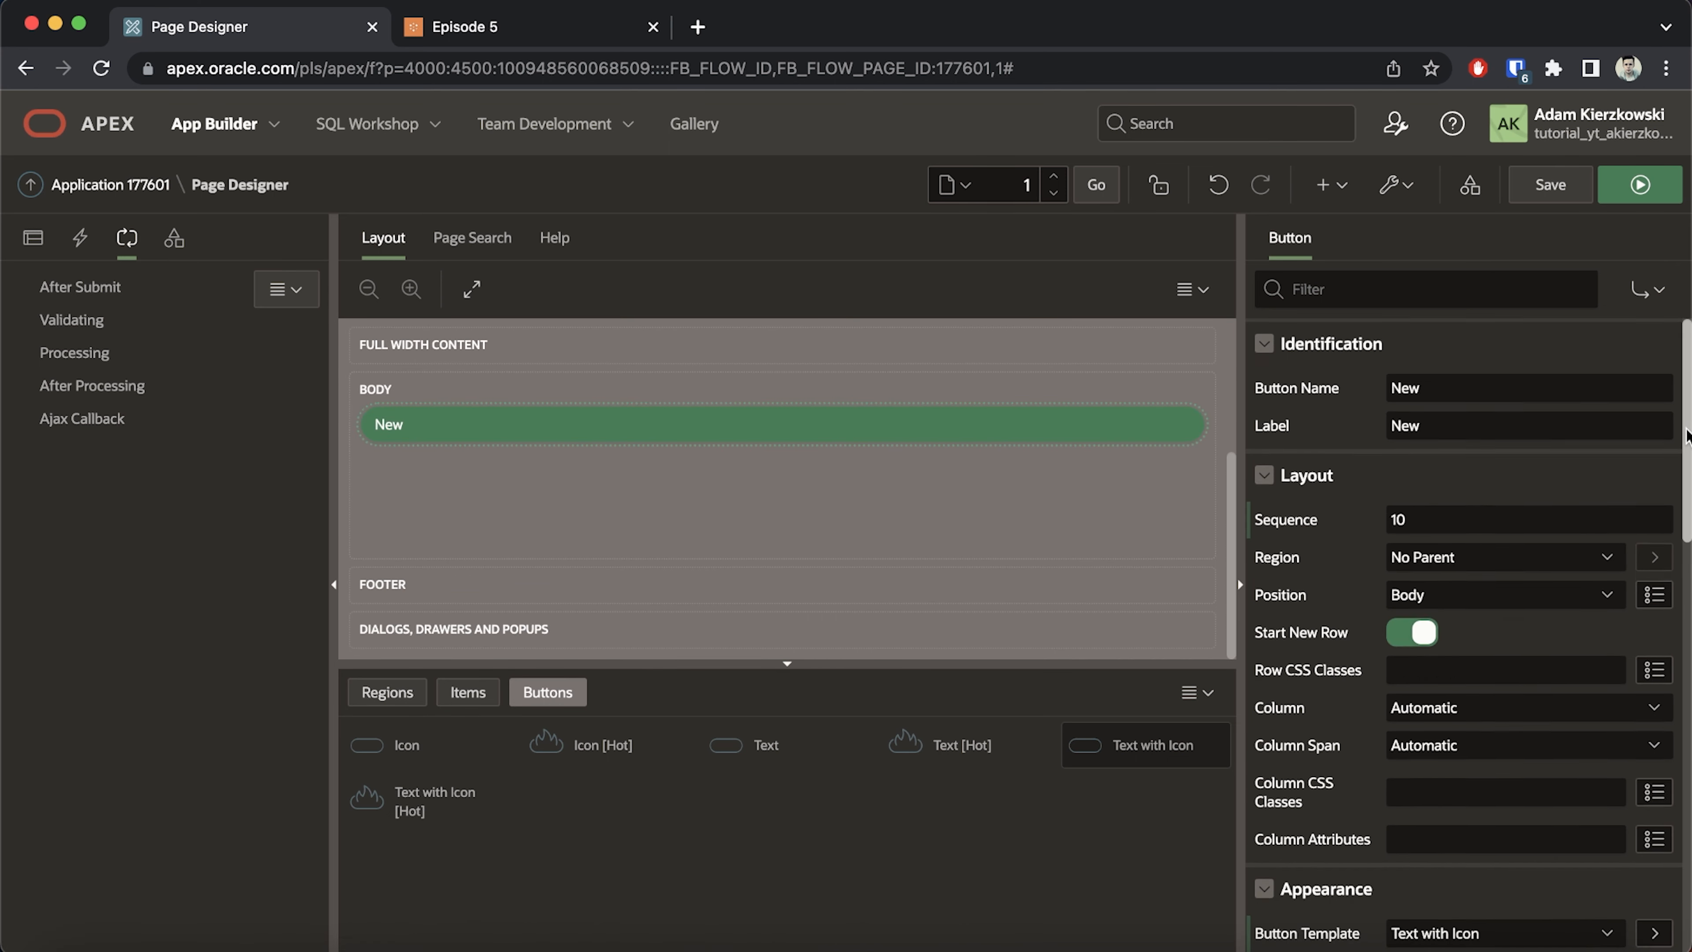
# - Review the new button's Action choices and Template Options, and read the built-in help on its attributes
pyautogui.scroll(-7, 1688, 603)
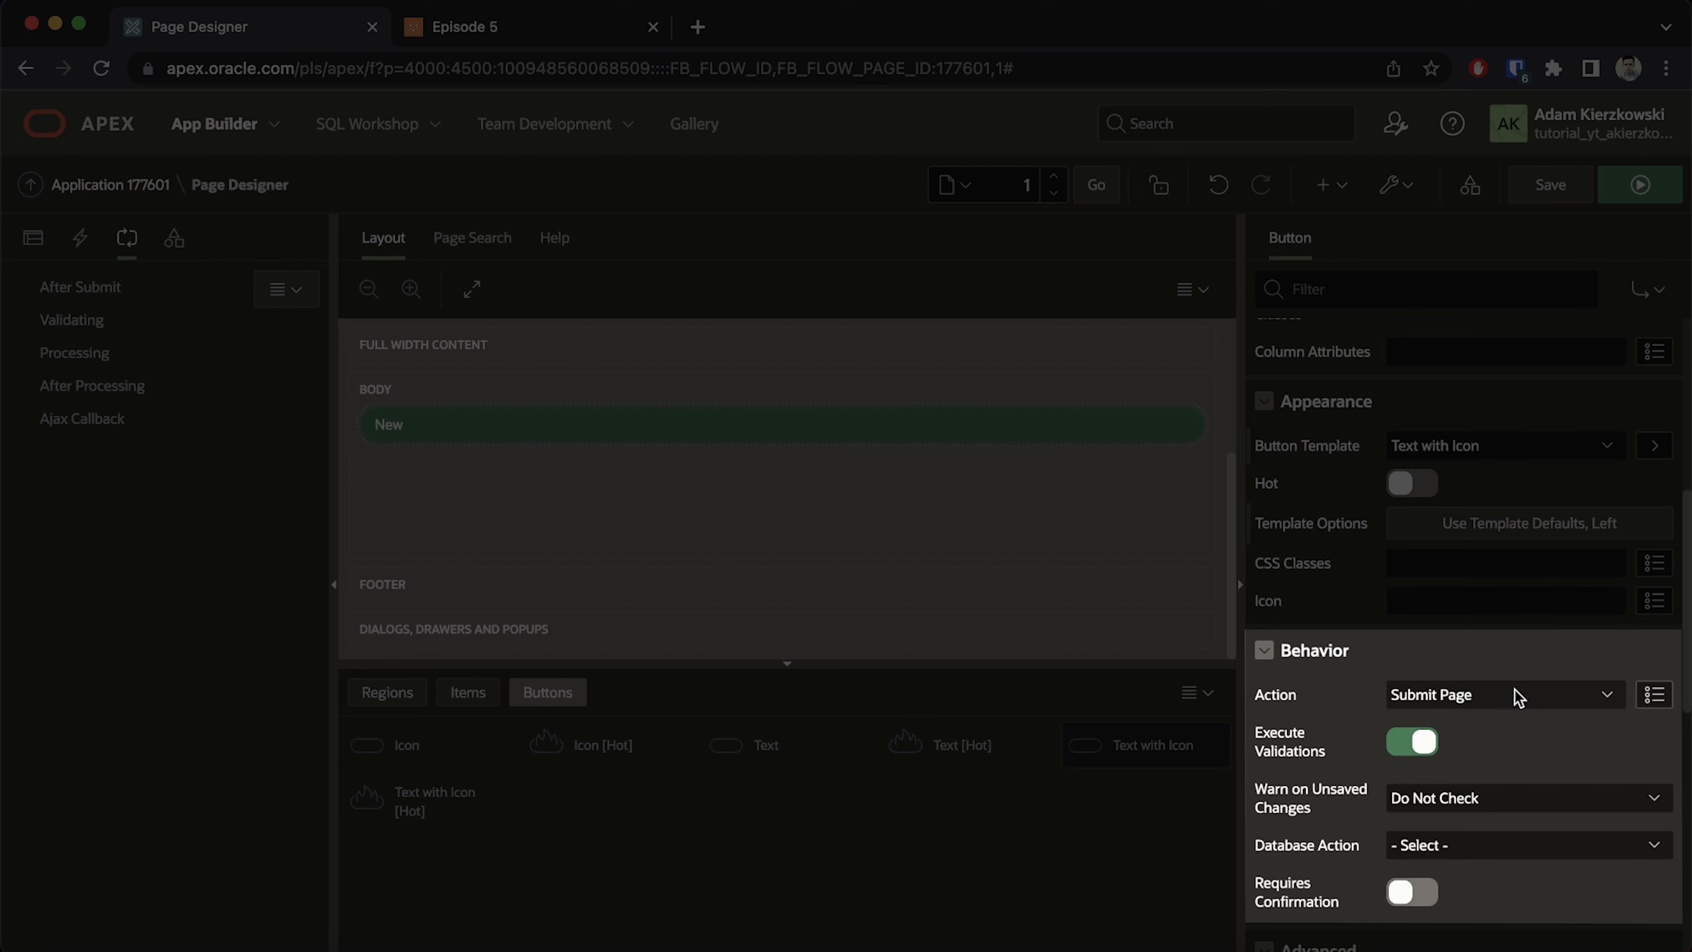
pyautogui.click(1515, 695)
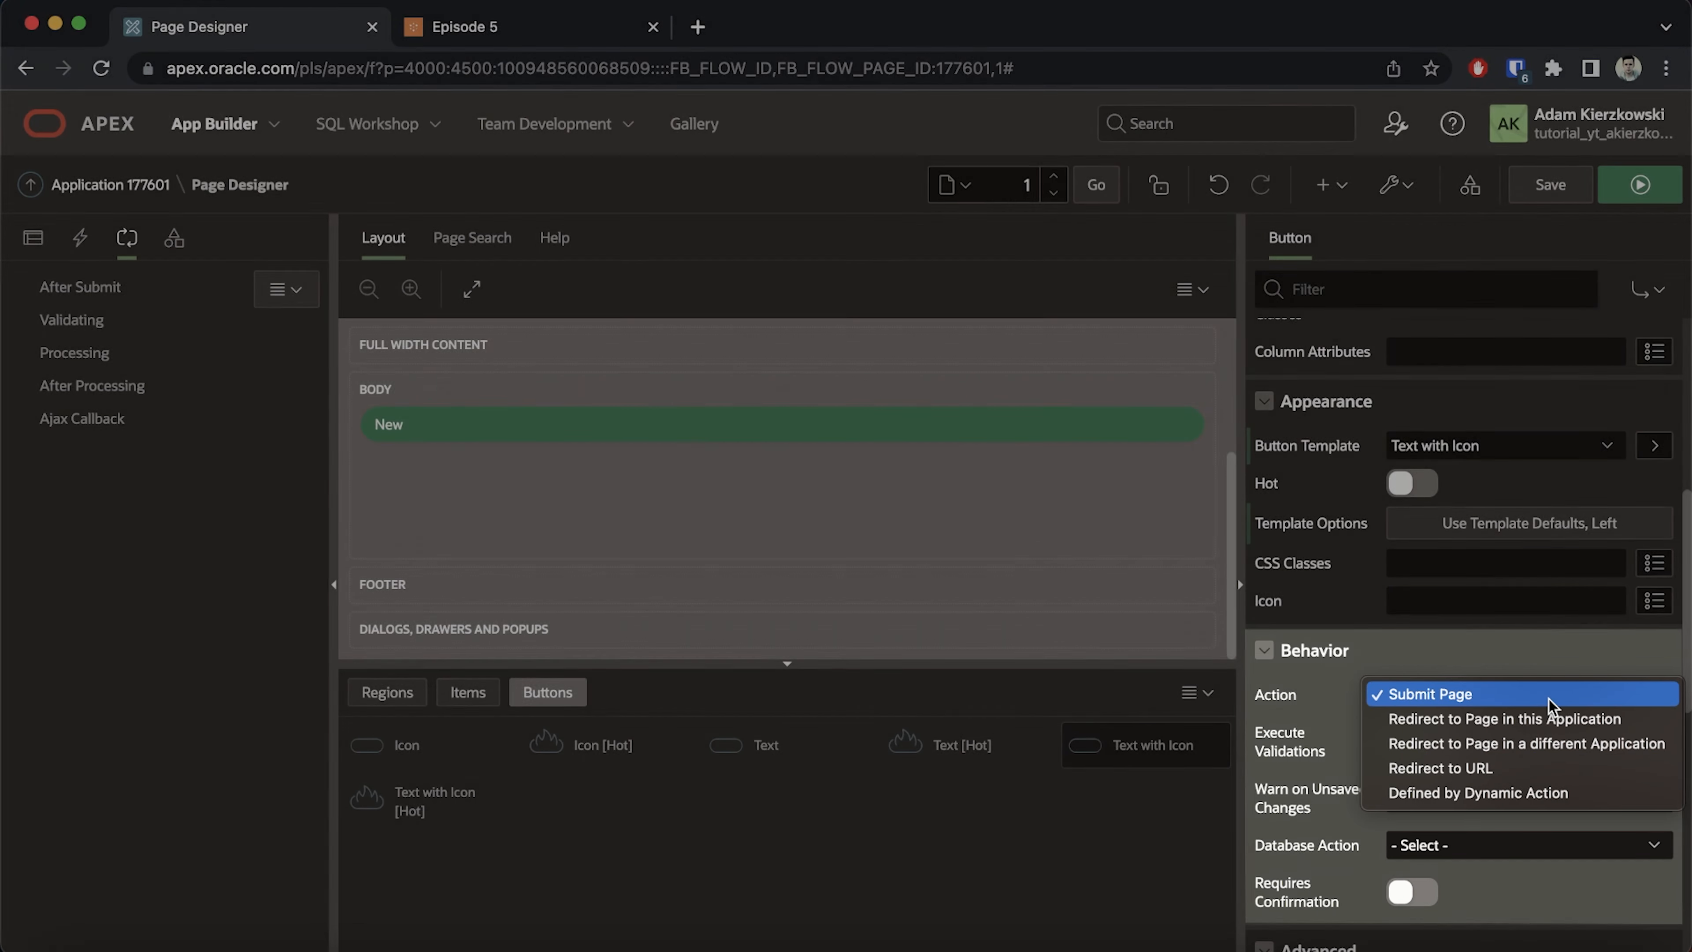
pyautogui.click(1547, 700)
pyautogui.click(1463, 524)
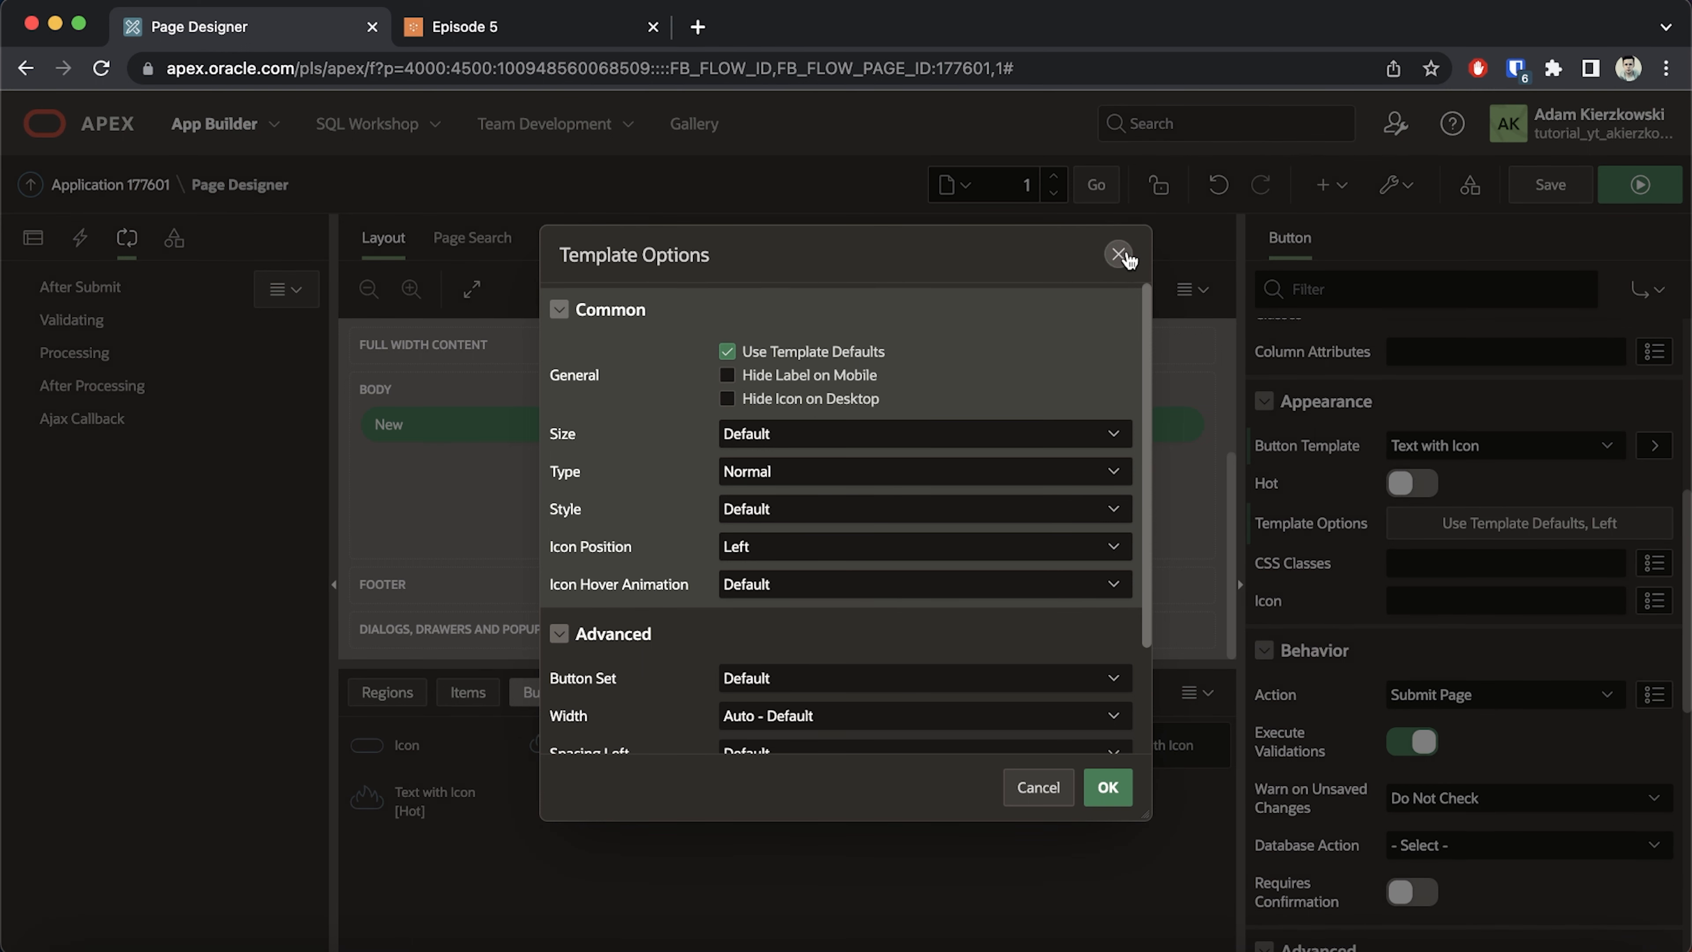
pyautogui.click(1118, 254)
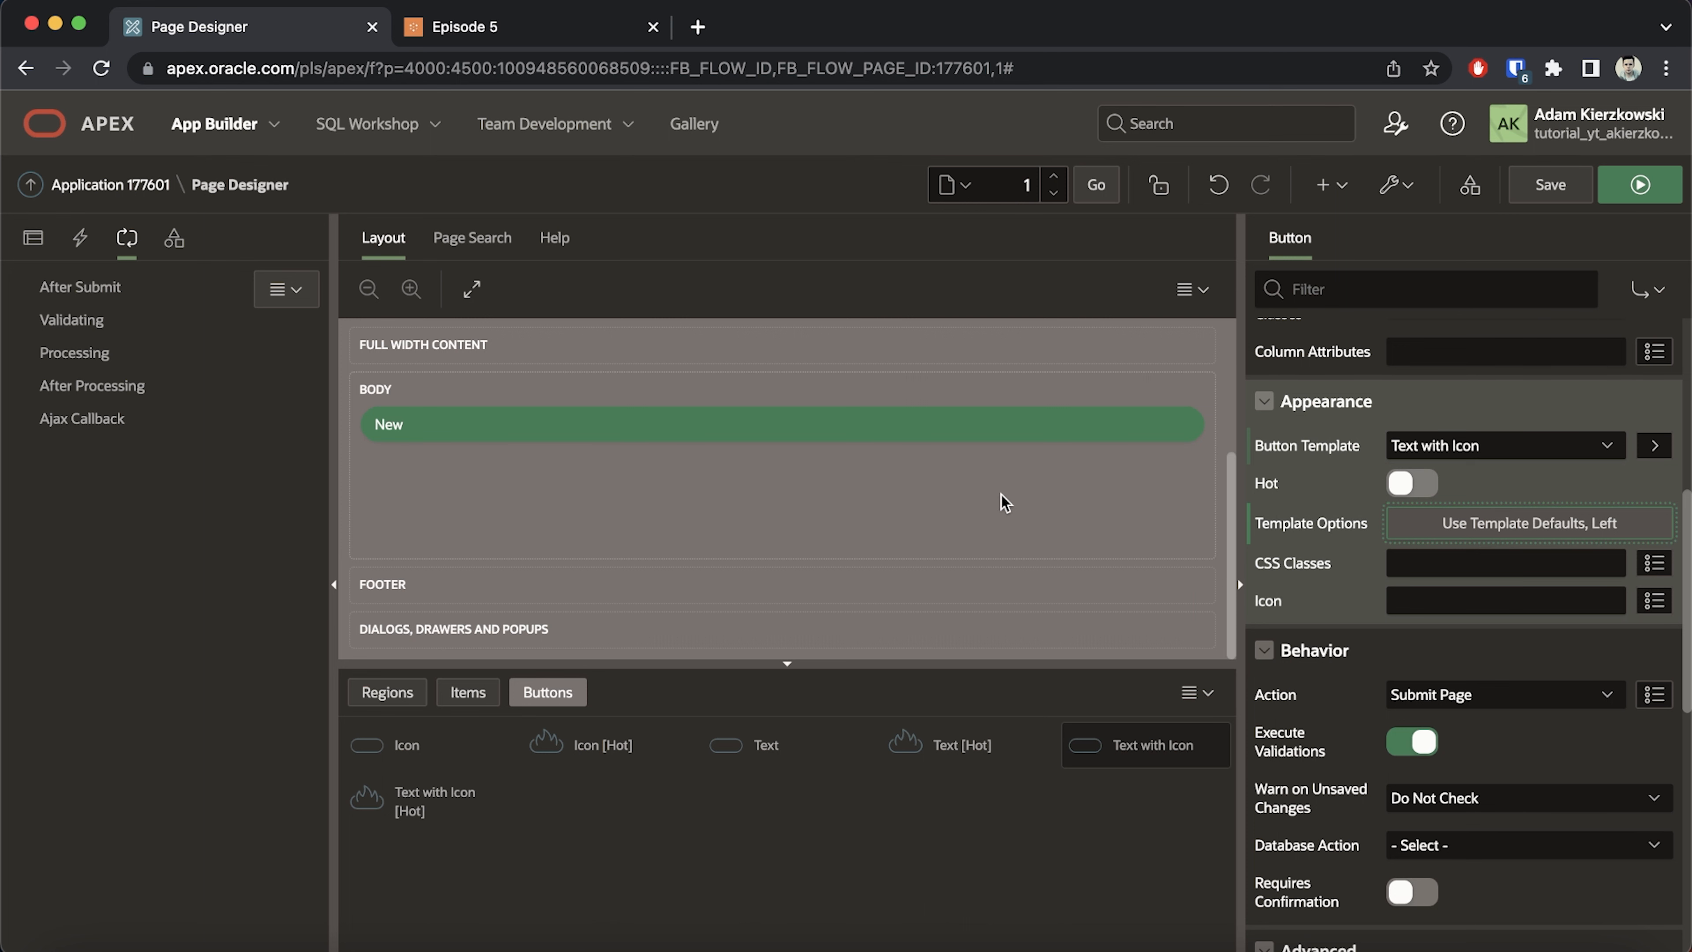
pyautogui.click(608, 248)
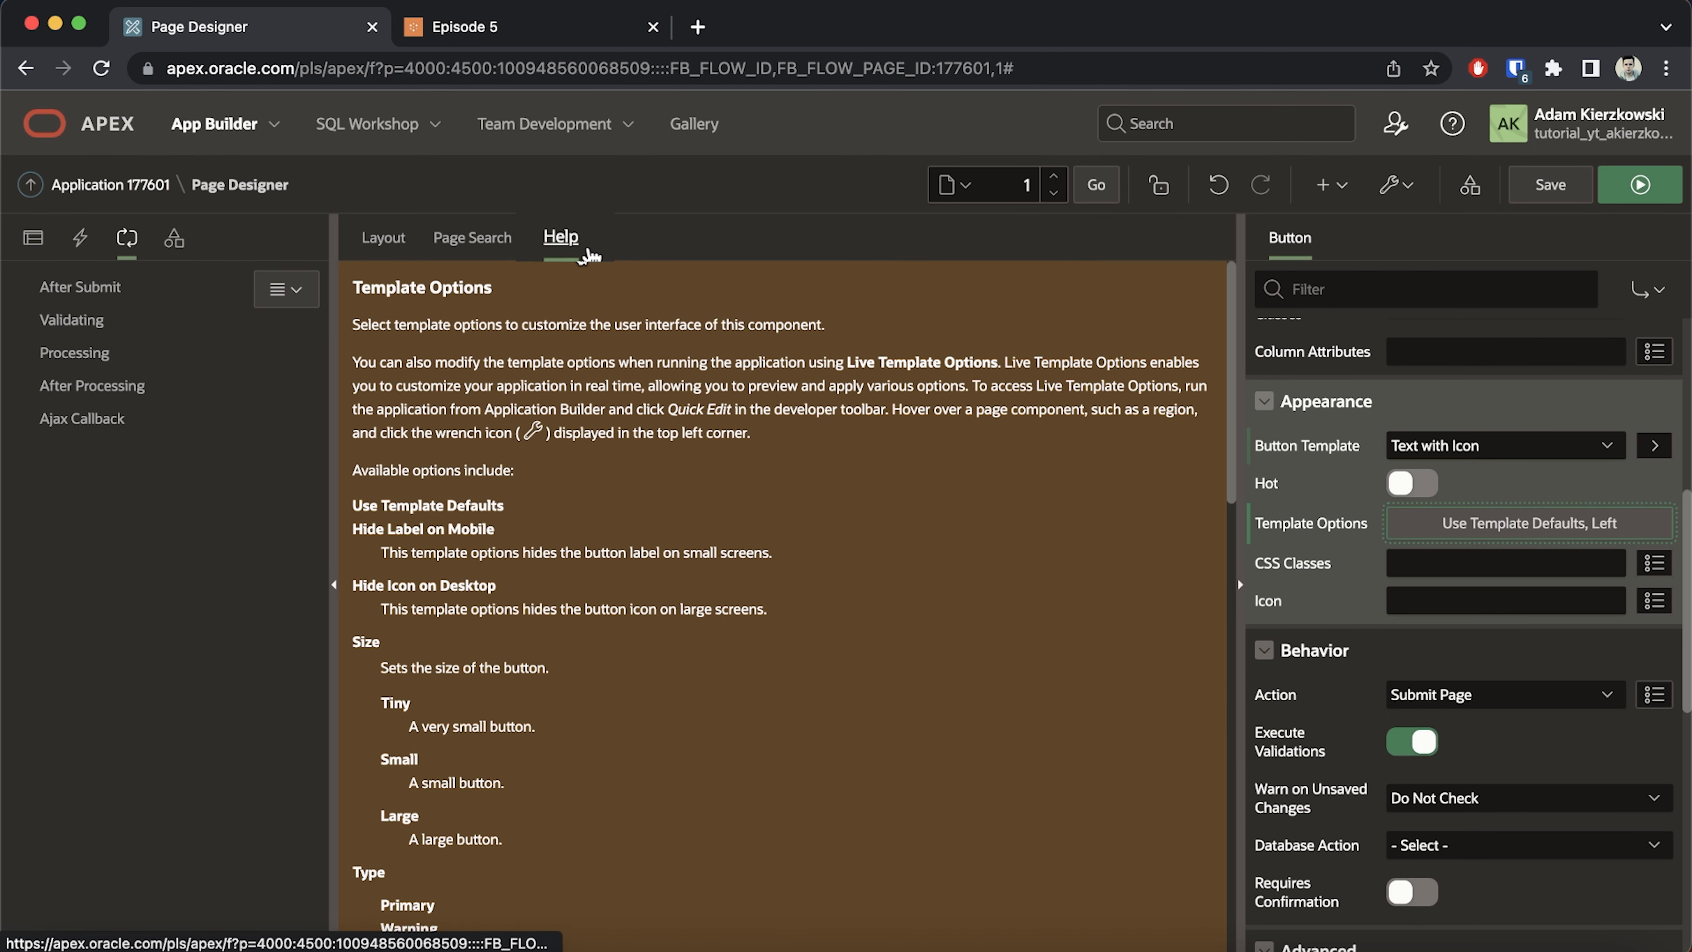
pyautogui.click(1274, 698)
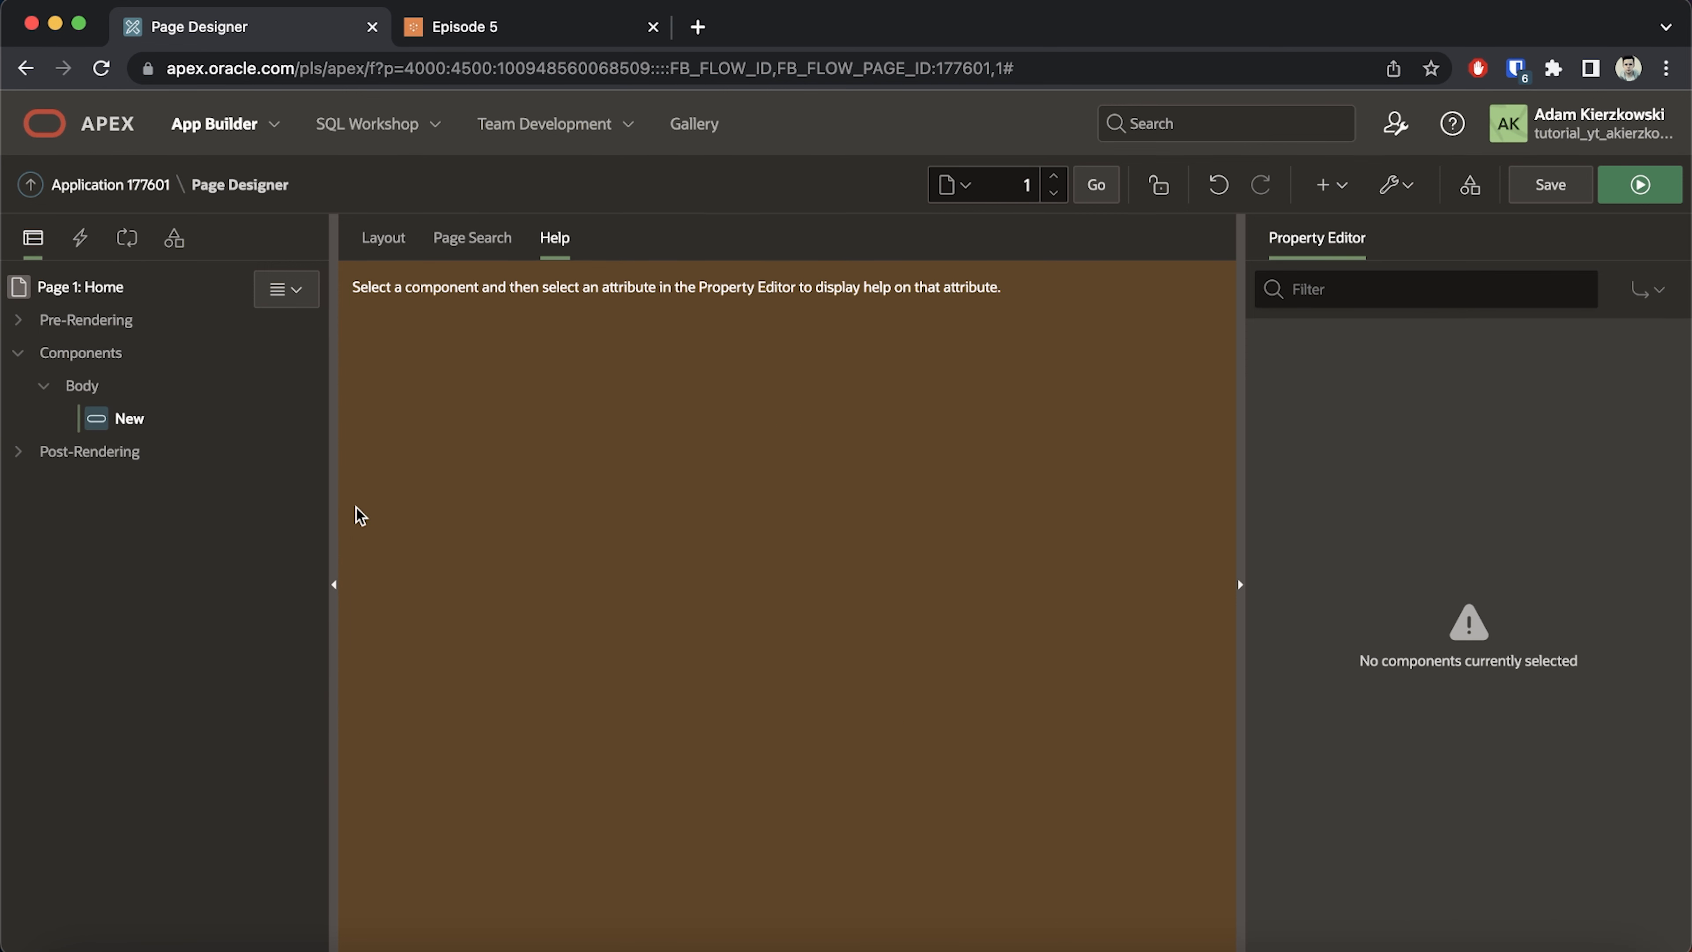
# - Widen the page's component tree pane and look through its Dynamic Actions, Processing and Page Shared Components views
pyautogui.moveTo(336, 497); pyautogui.dragTo(563, 518)
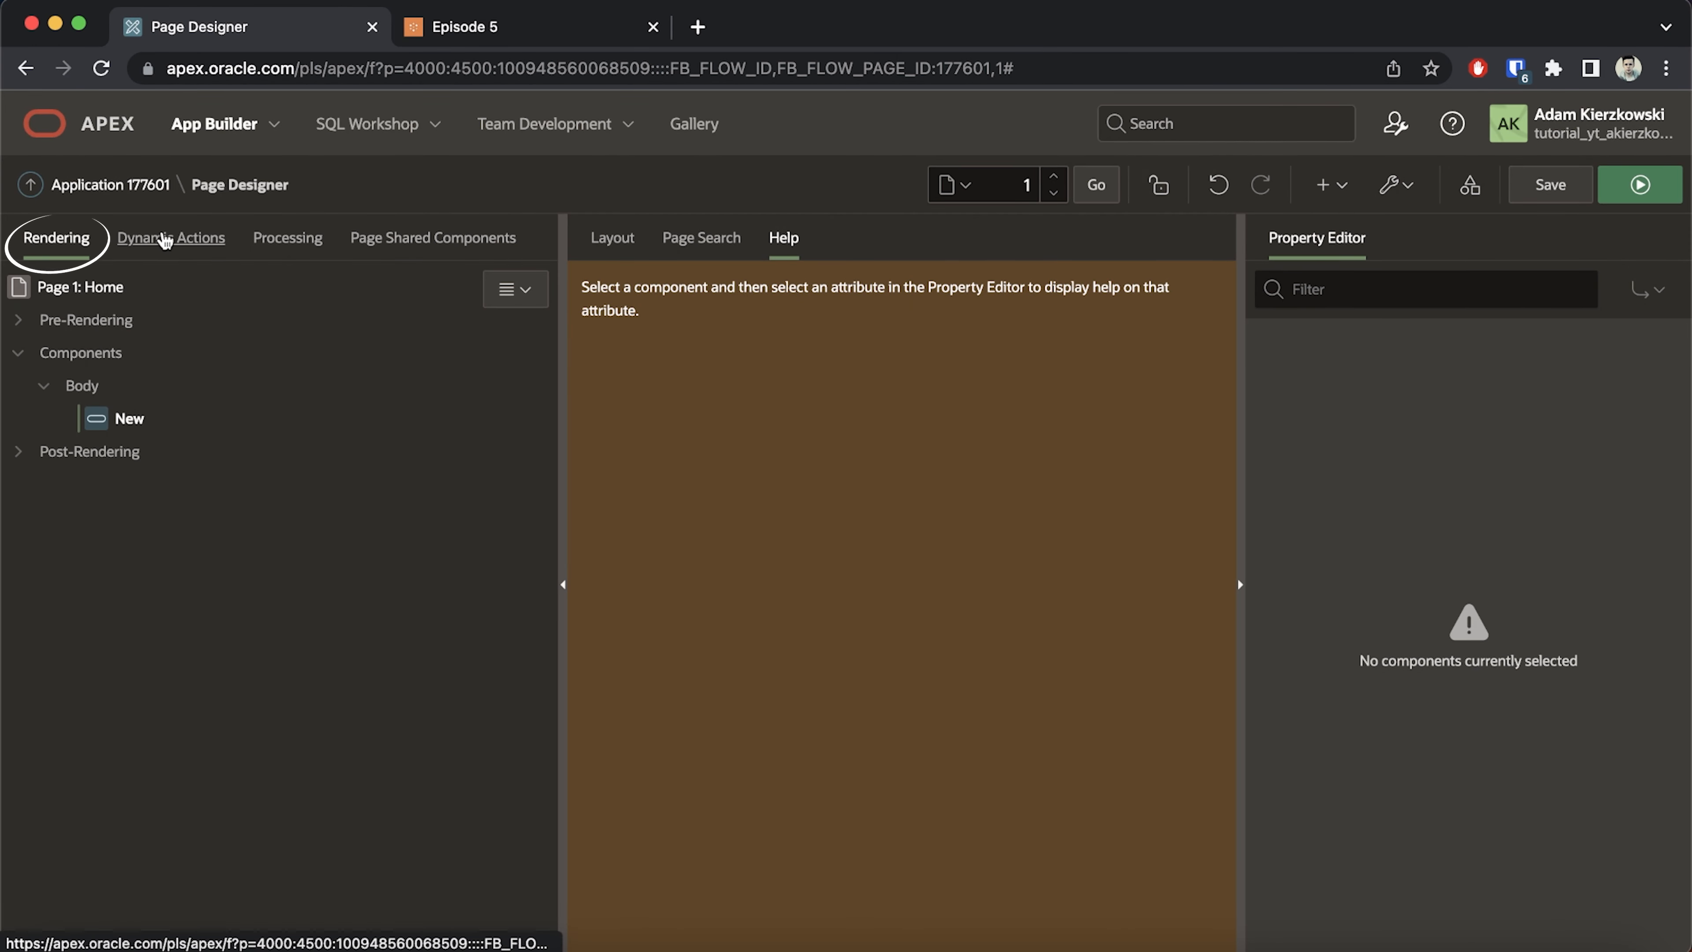
pyautogui.click(167, 240)
pyautogui.click(316, 245)
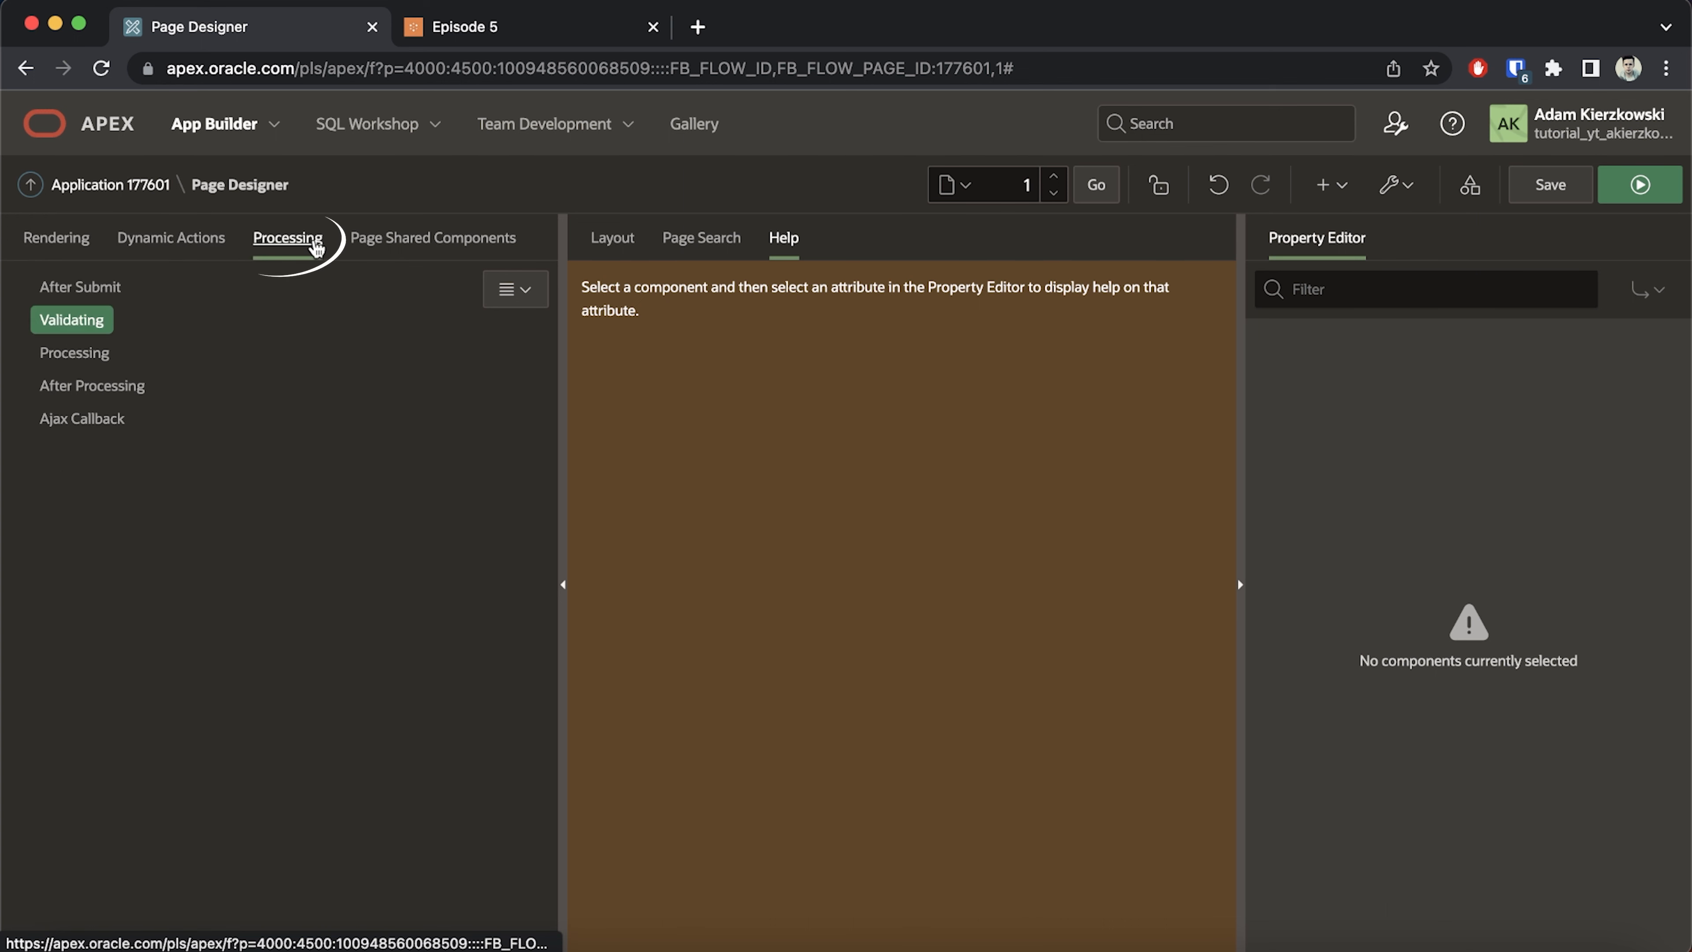
pyautogui.click(491, 247)
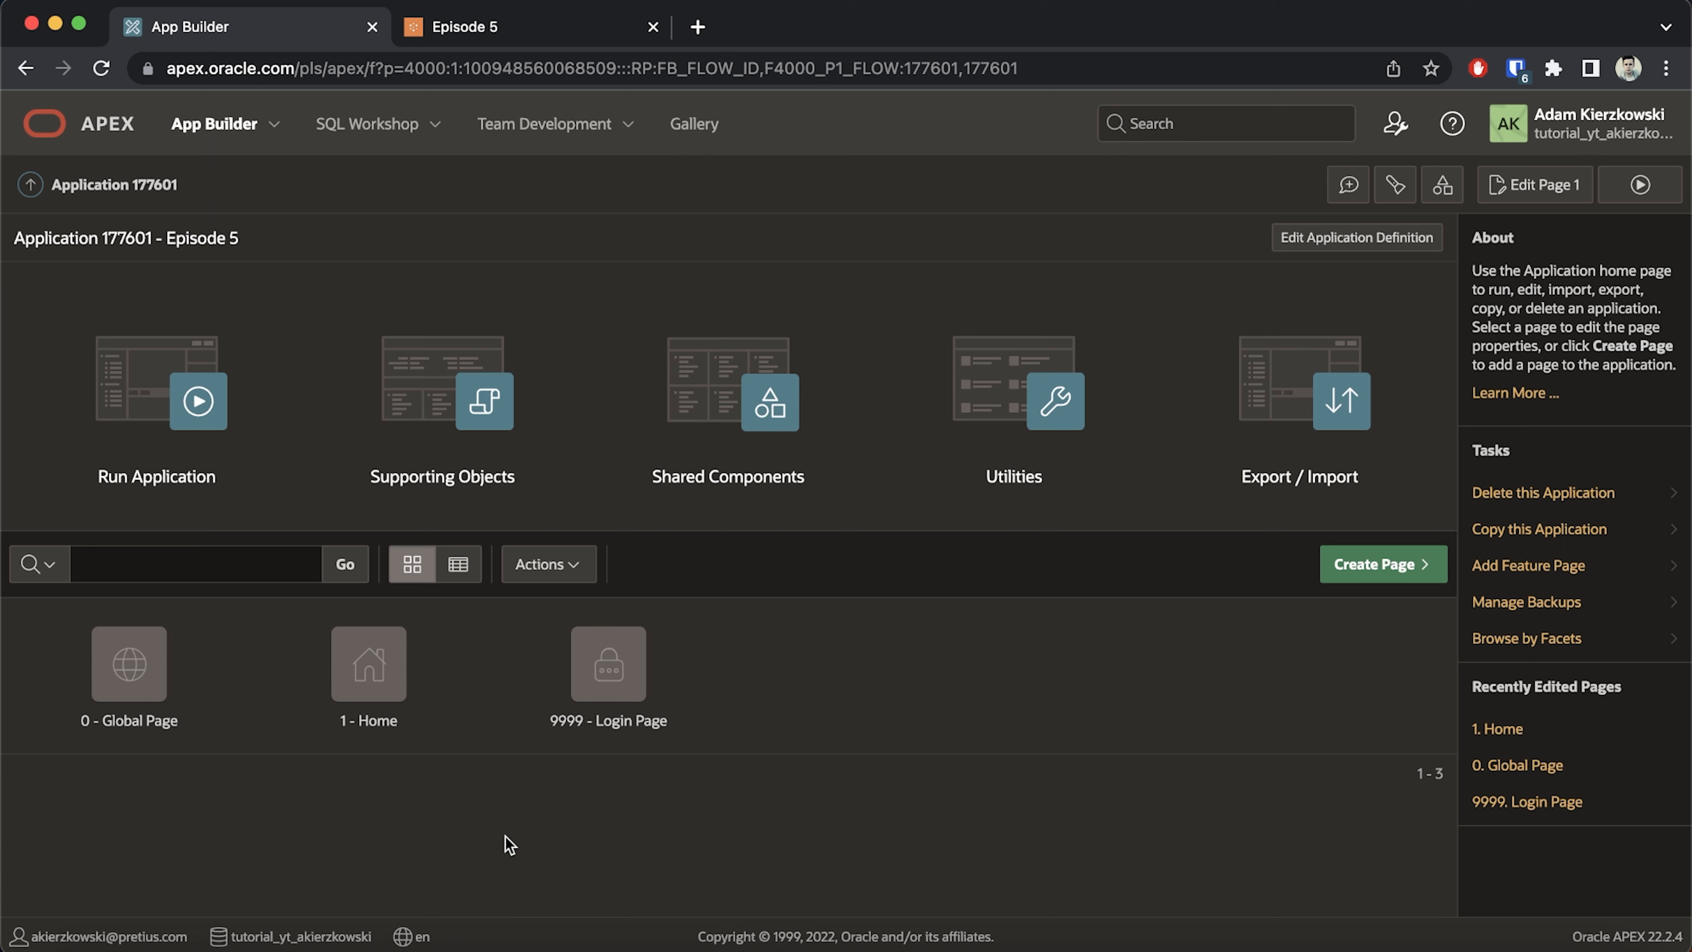
# - Start a new list of values from scratch in the application's Shared Components
pyautogui.click(700, 416)
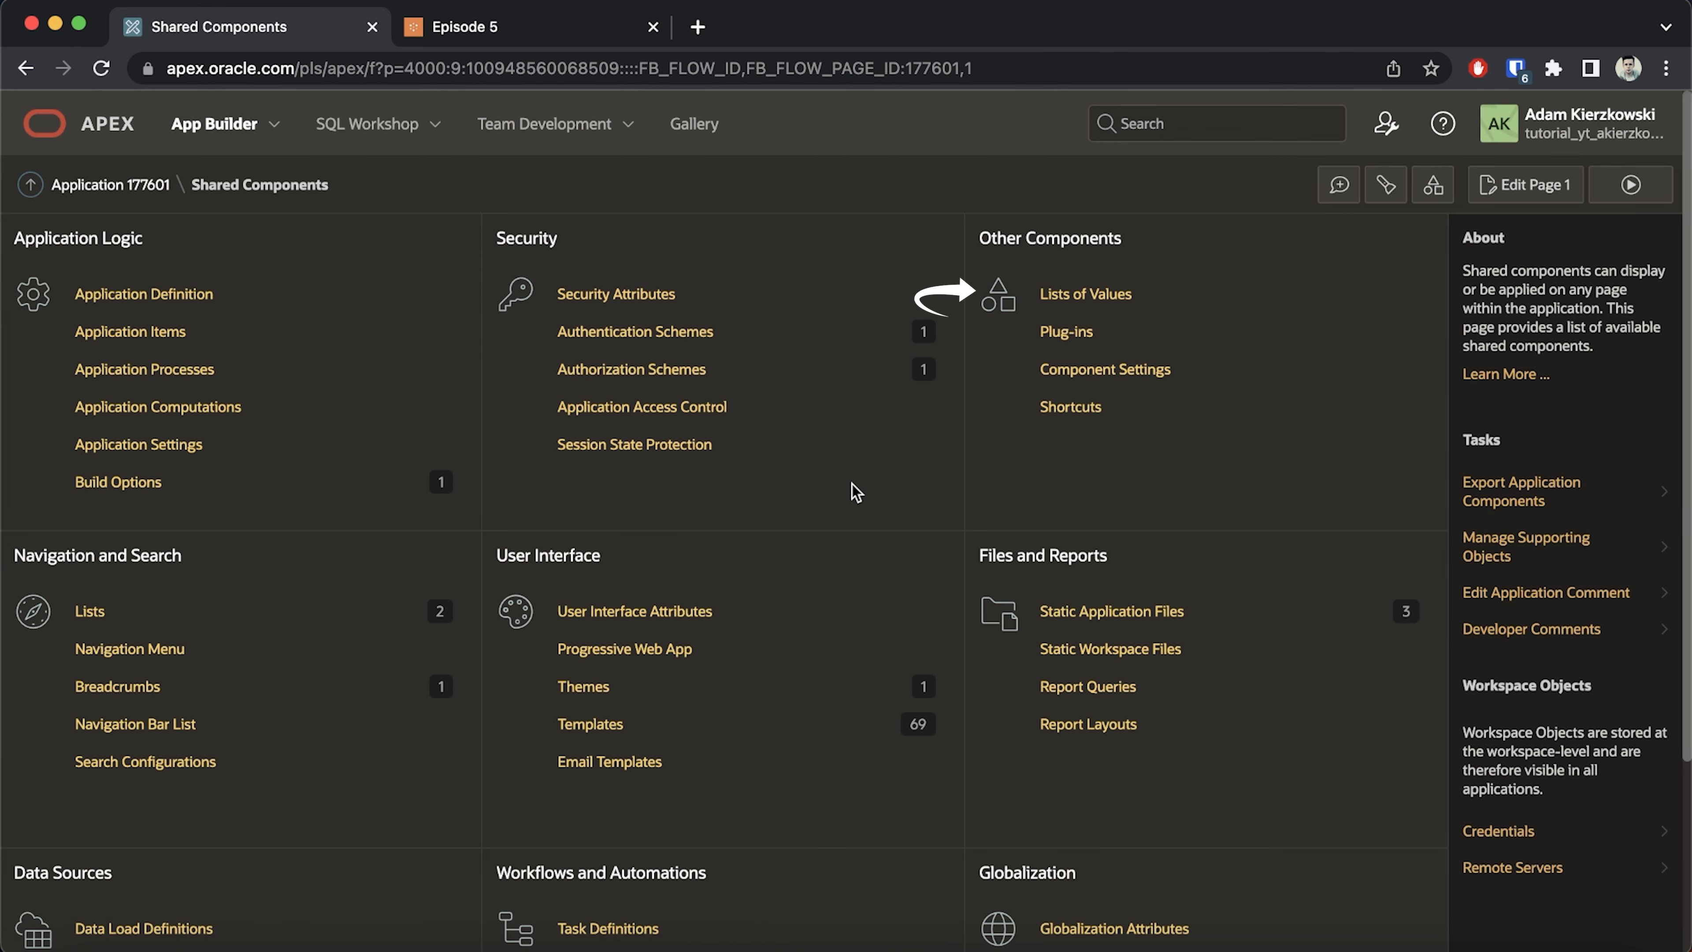
pyautogui.click(1078, 306)
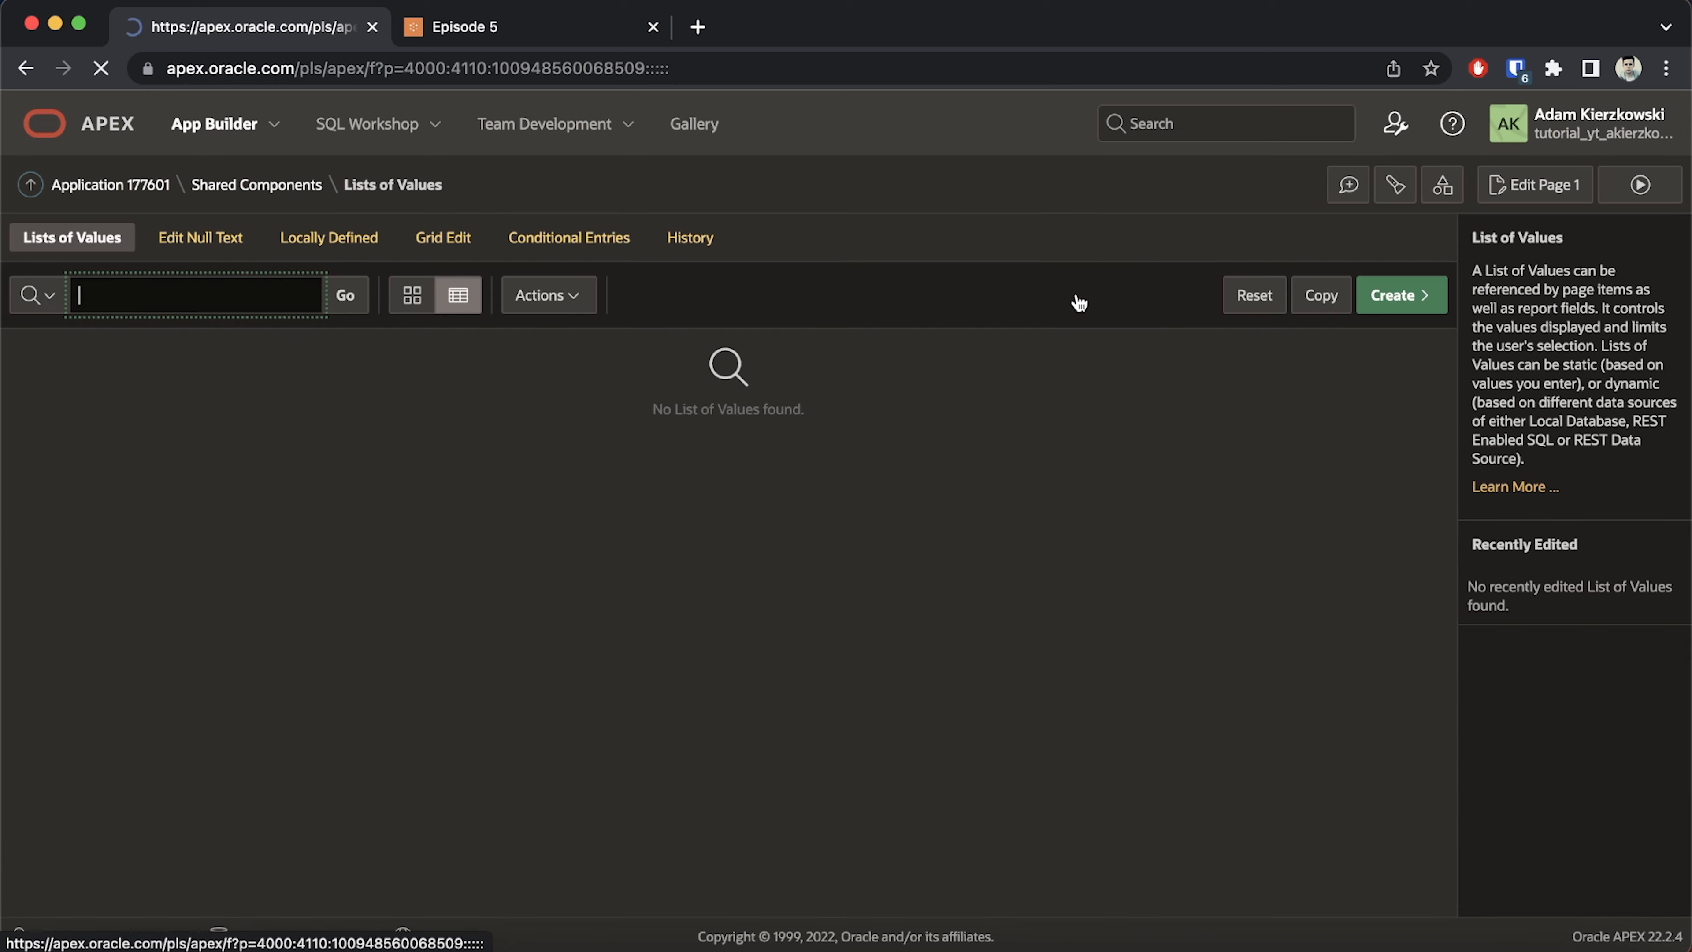
pyautogui.click(1421, 310)
pyautogui.click(1226, 768)
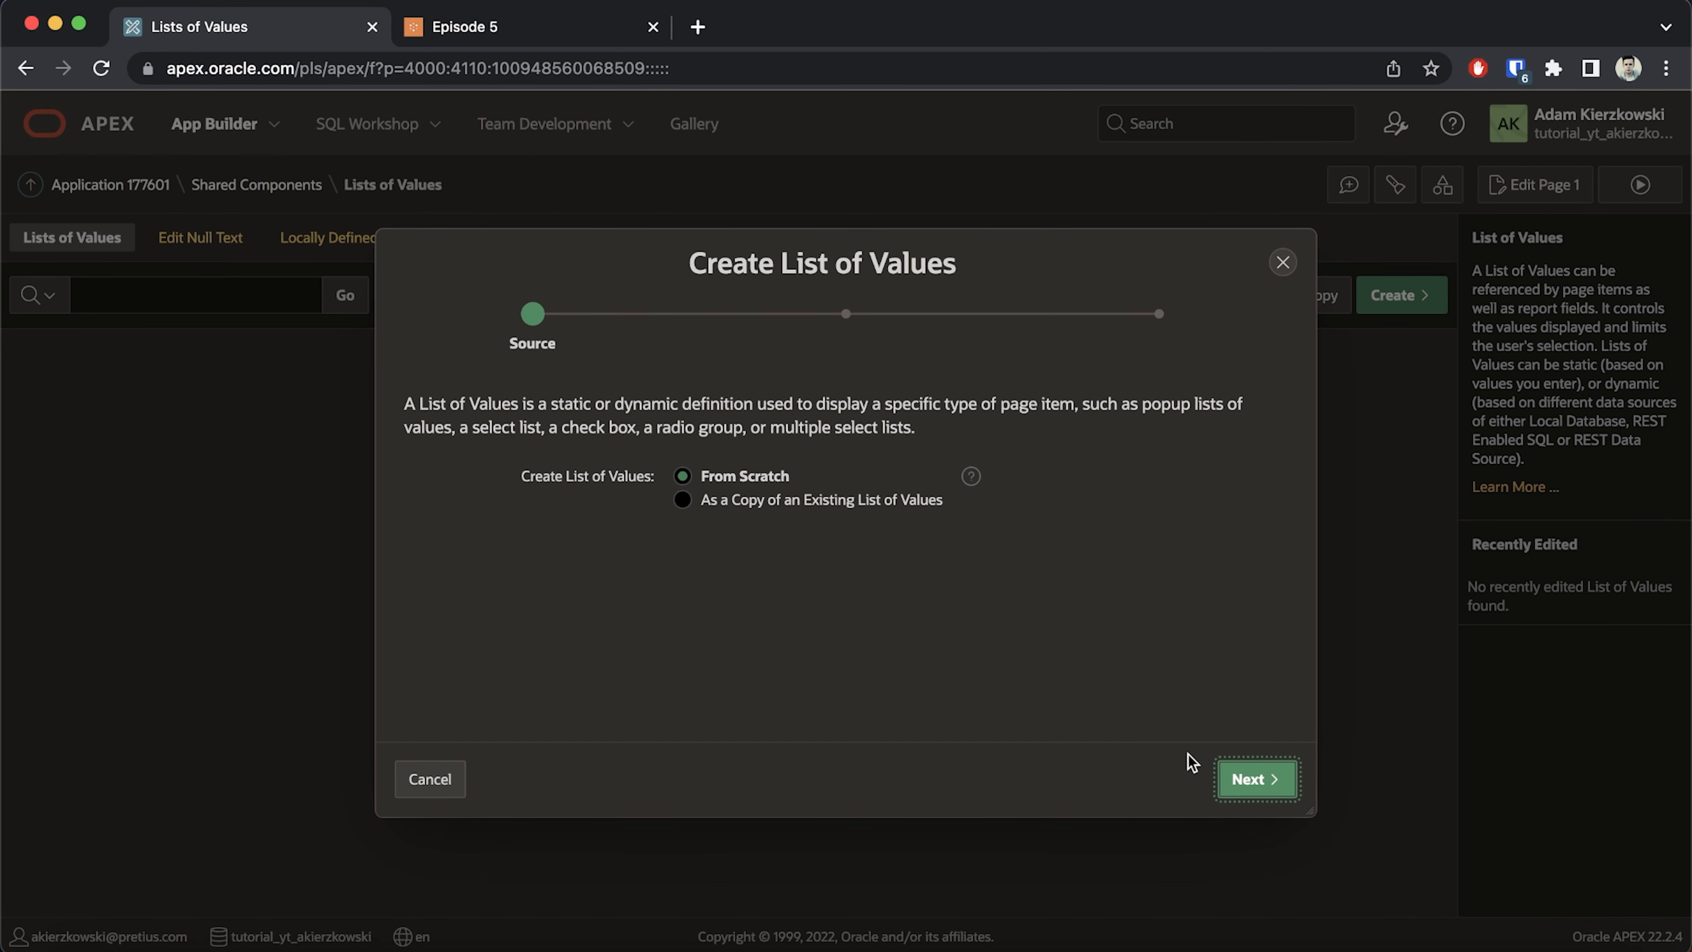
# - Name the list of values "Days of the week" and set its type to Static
pyautogui.write('Days of the week')
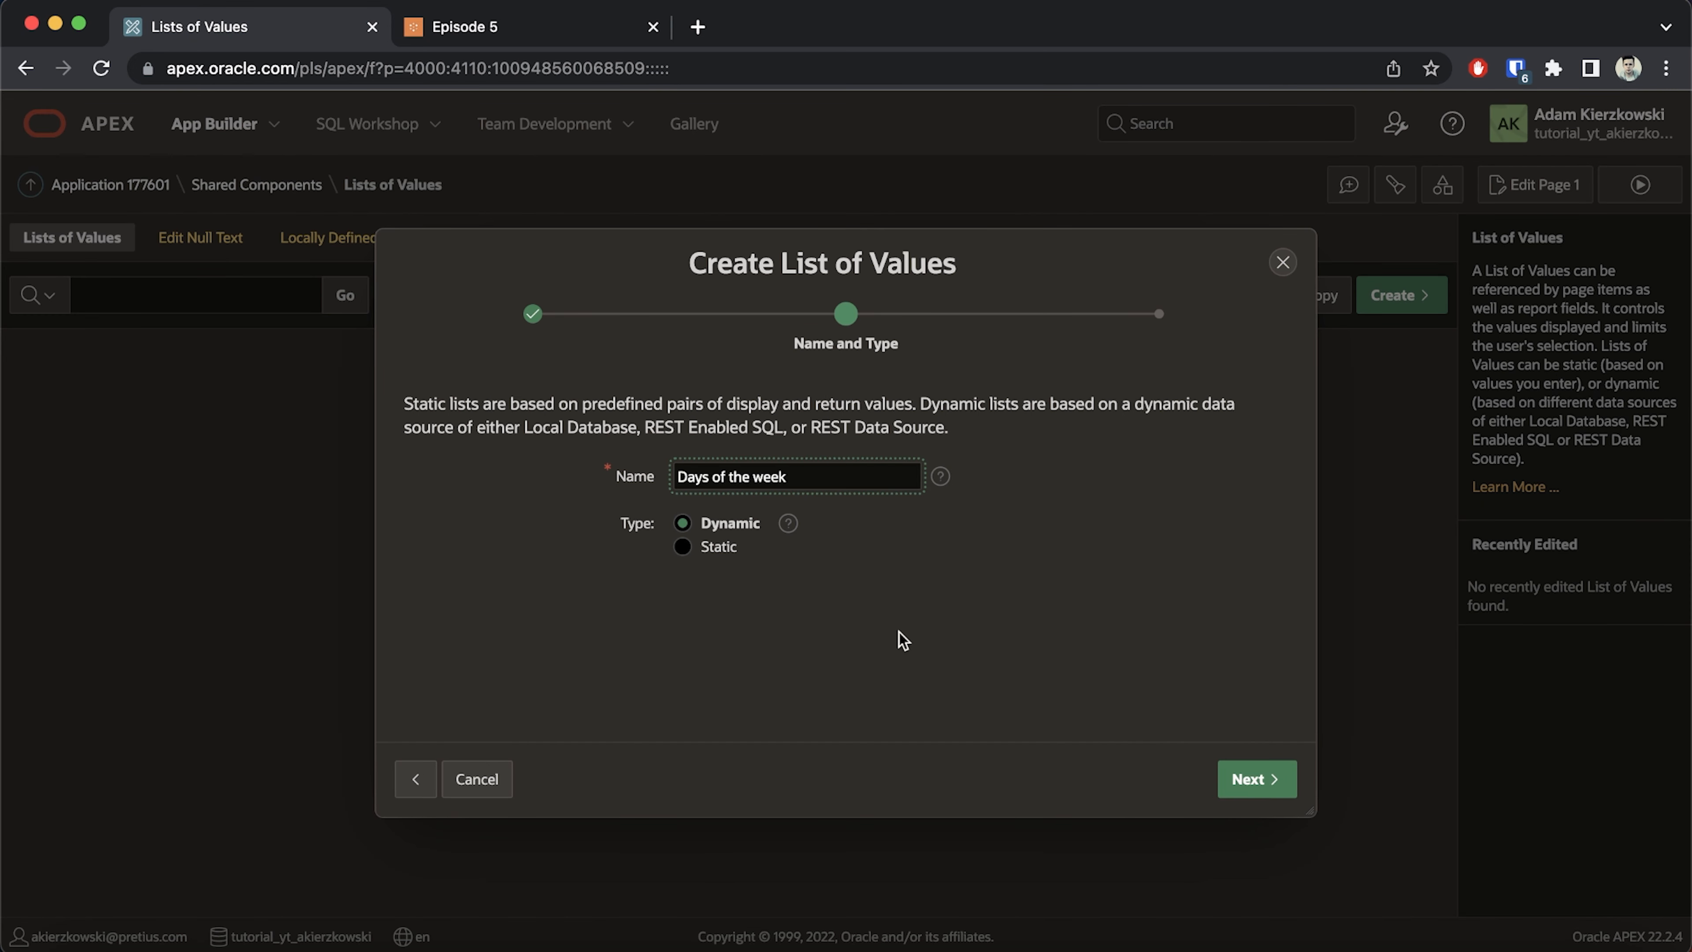
pyautogui.click(727, 554)
pyautogui.click(1274, 781)
# - Enter the days from Monday to Sunday as display values with uppercase abbreviations such as MON and TUE as return values, and create the list
pyautogui.click(672, 617)
pyautogui.write('Mond')
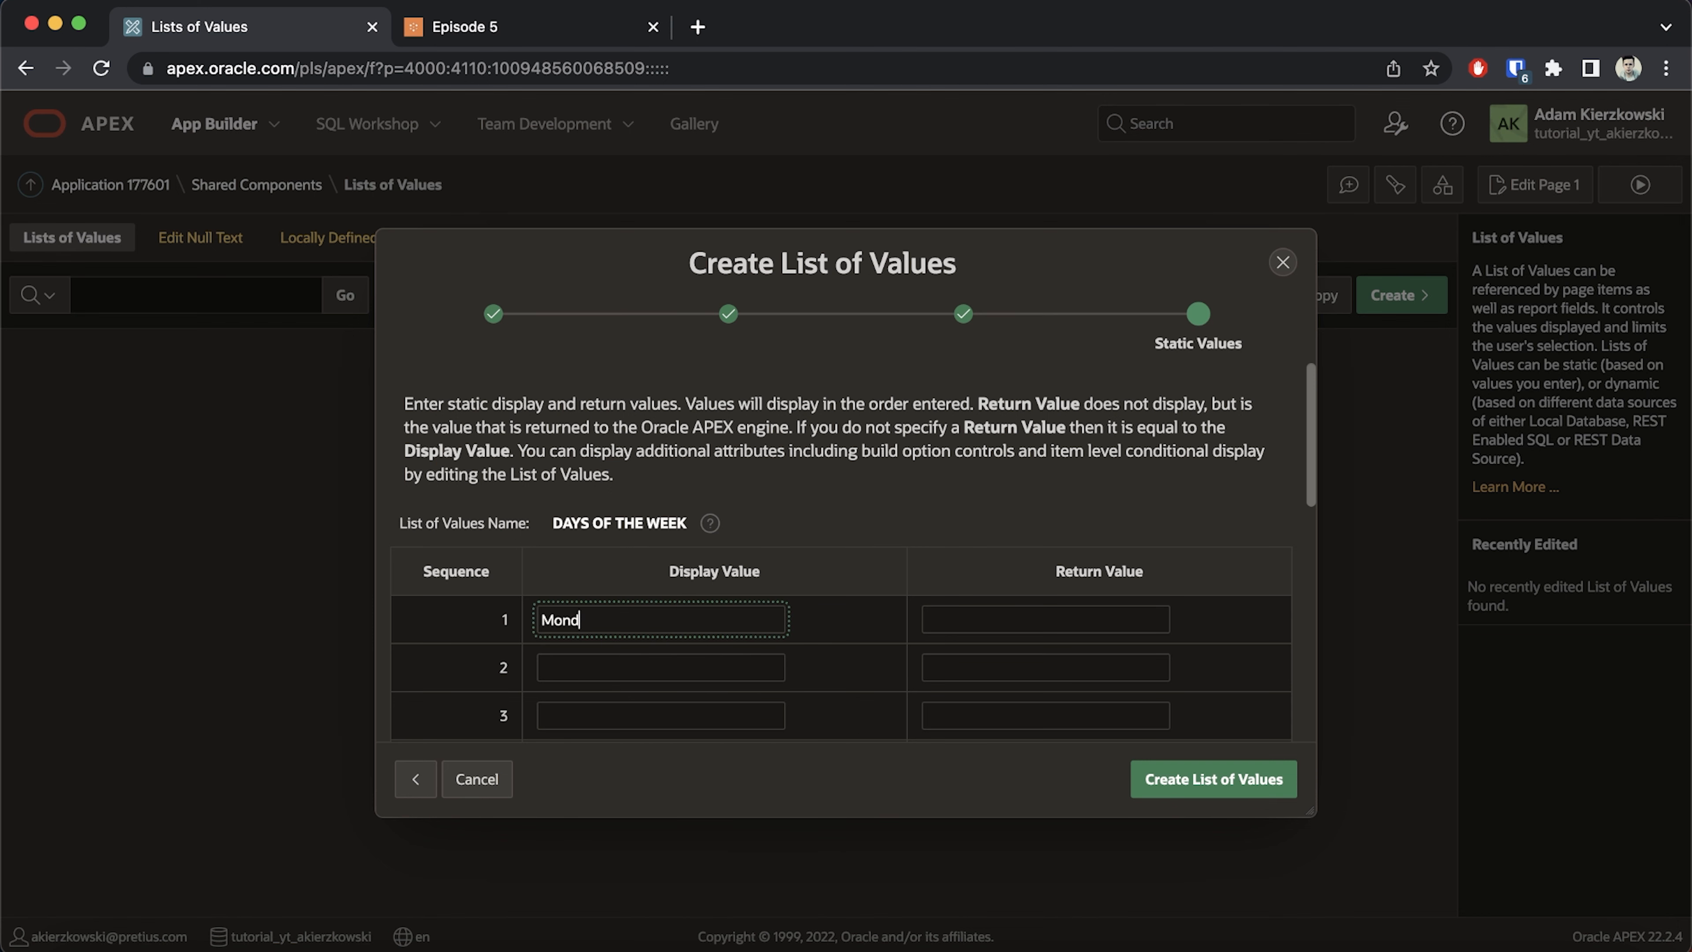
pyautogui.press('Tab')
pyautogui.write('MON')
pyautogui.press('Tab')
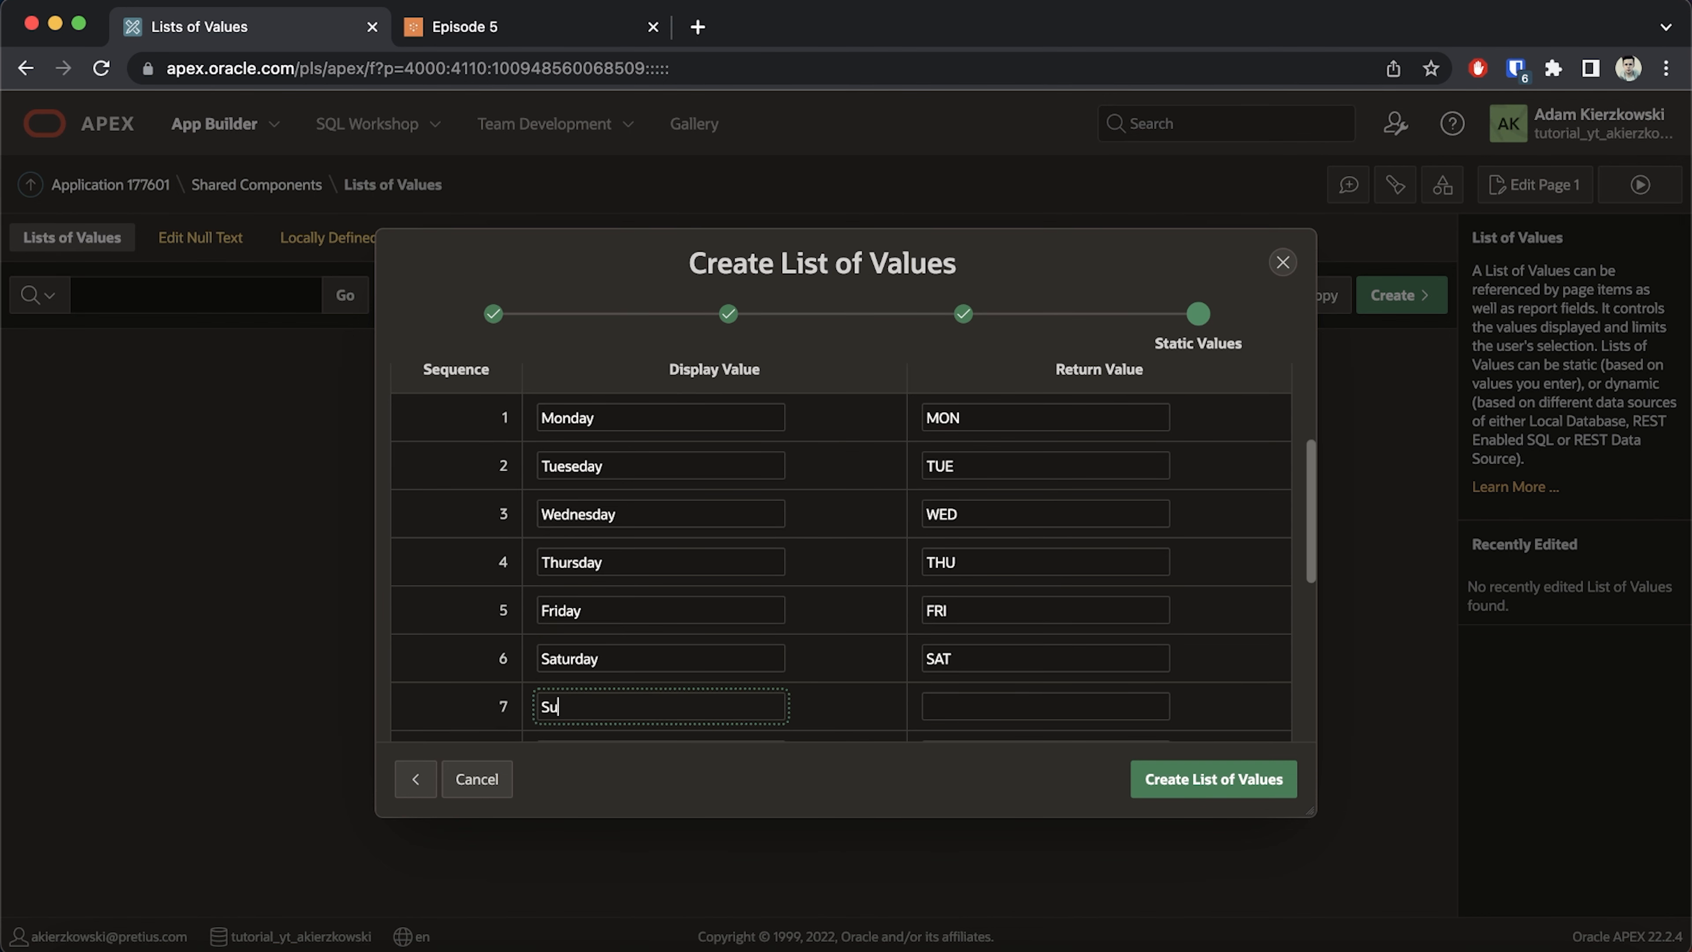
pyautogui.write('nday')
pyautogui.press('Tab')
pyautogui.write('S')
pyautogui.click(1193, 779)
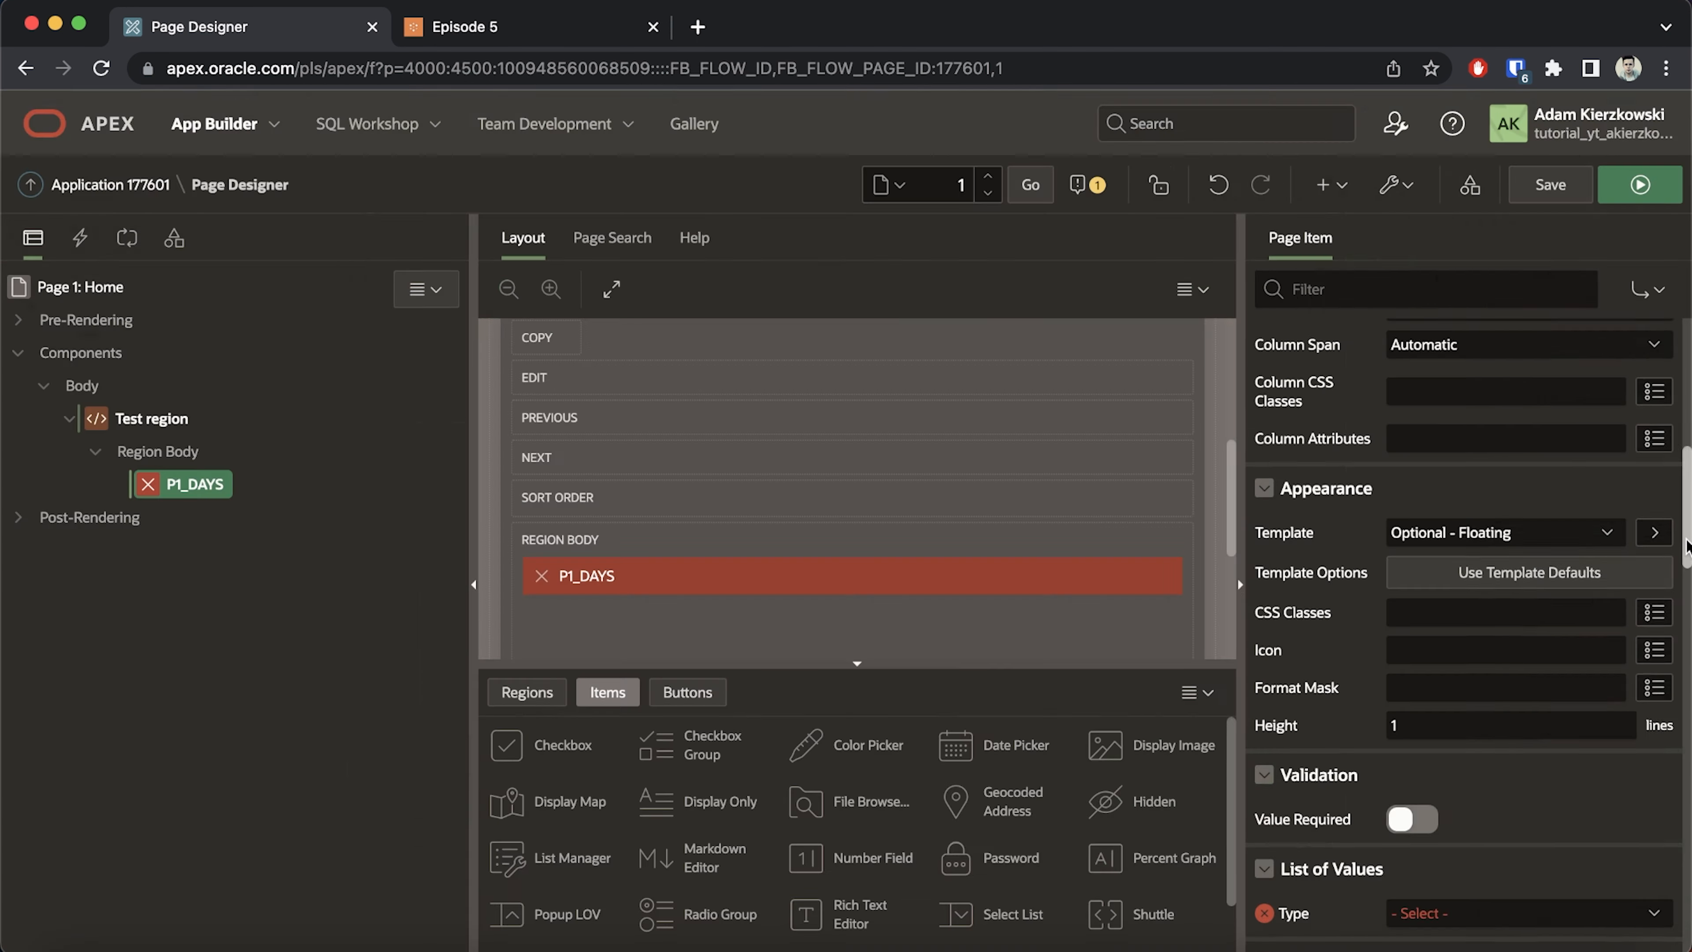
# - Set the P1_DAYS item's list of values type to Shared Component and choose DAYS OF THE WEEK as its source
pyautogui.click(1500, 614)
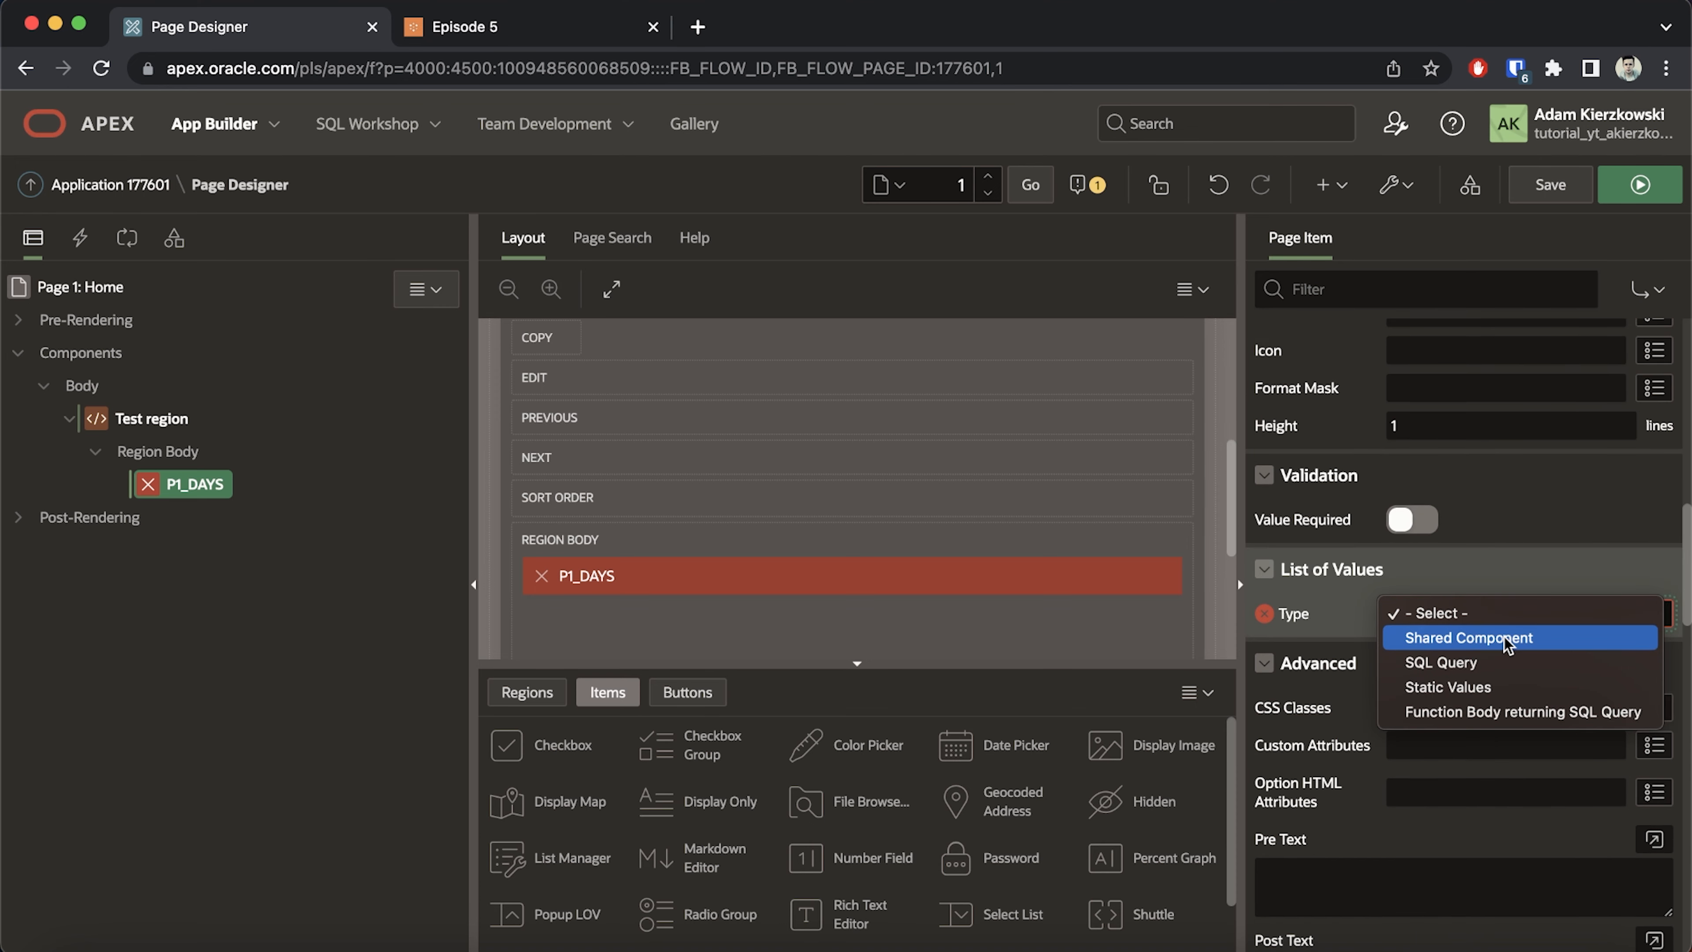
pyautogui.click(1507, 641)
pyautogui.click(1507, 648)
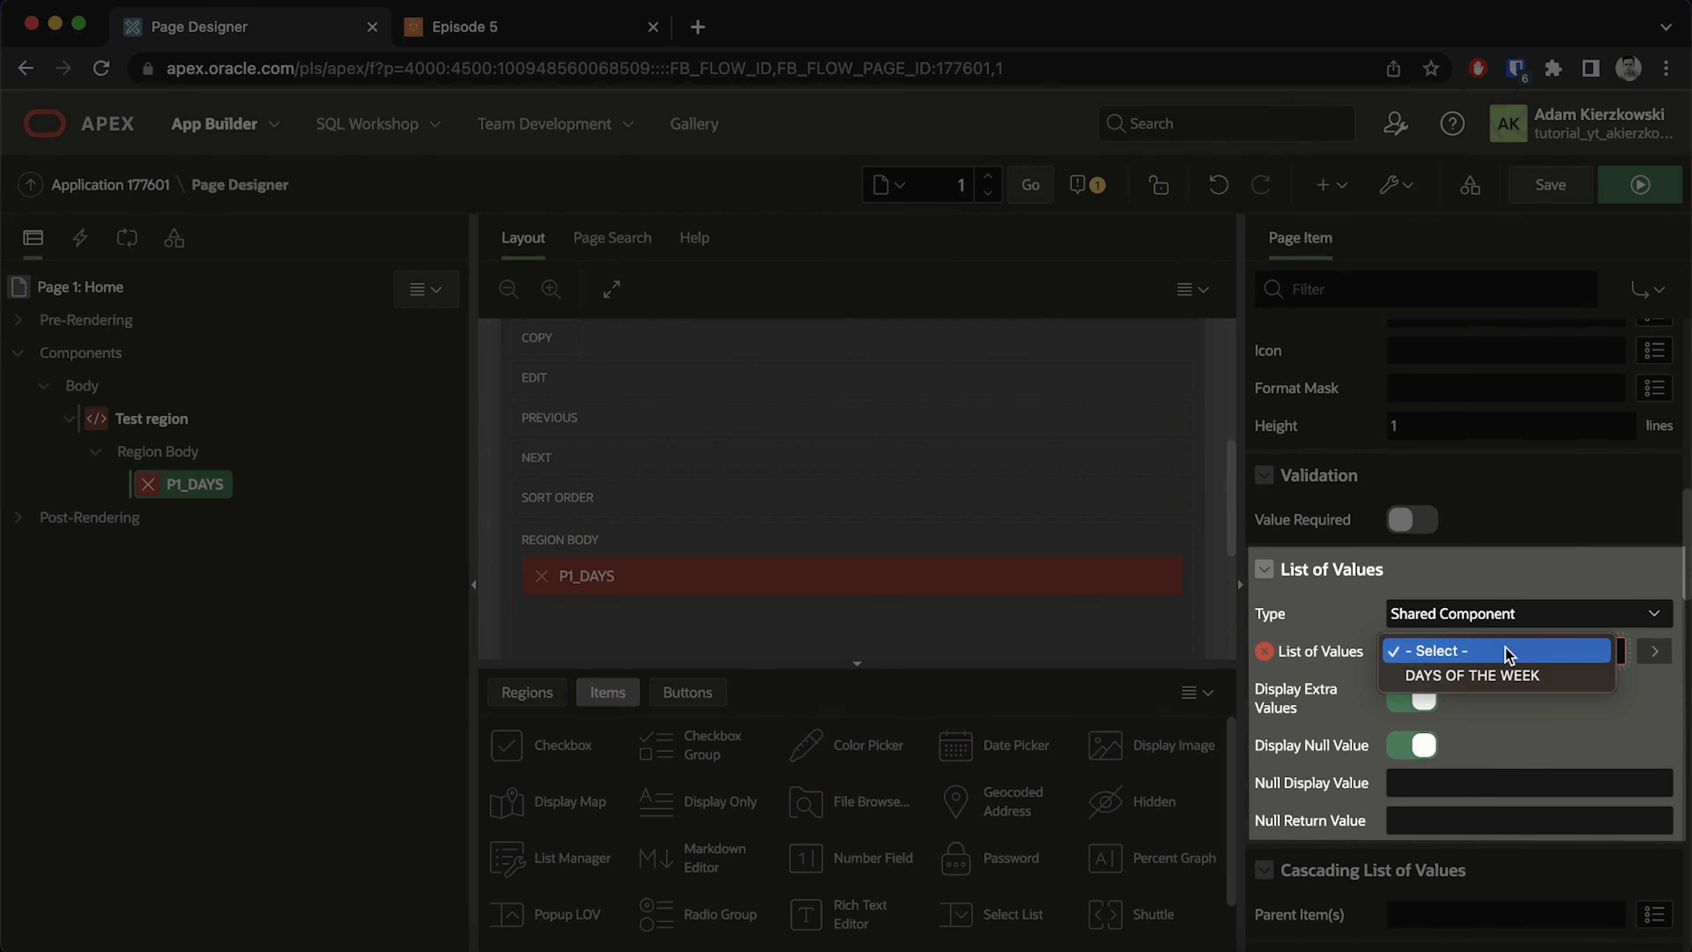
pyautogui.click(1508, 670)
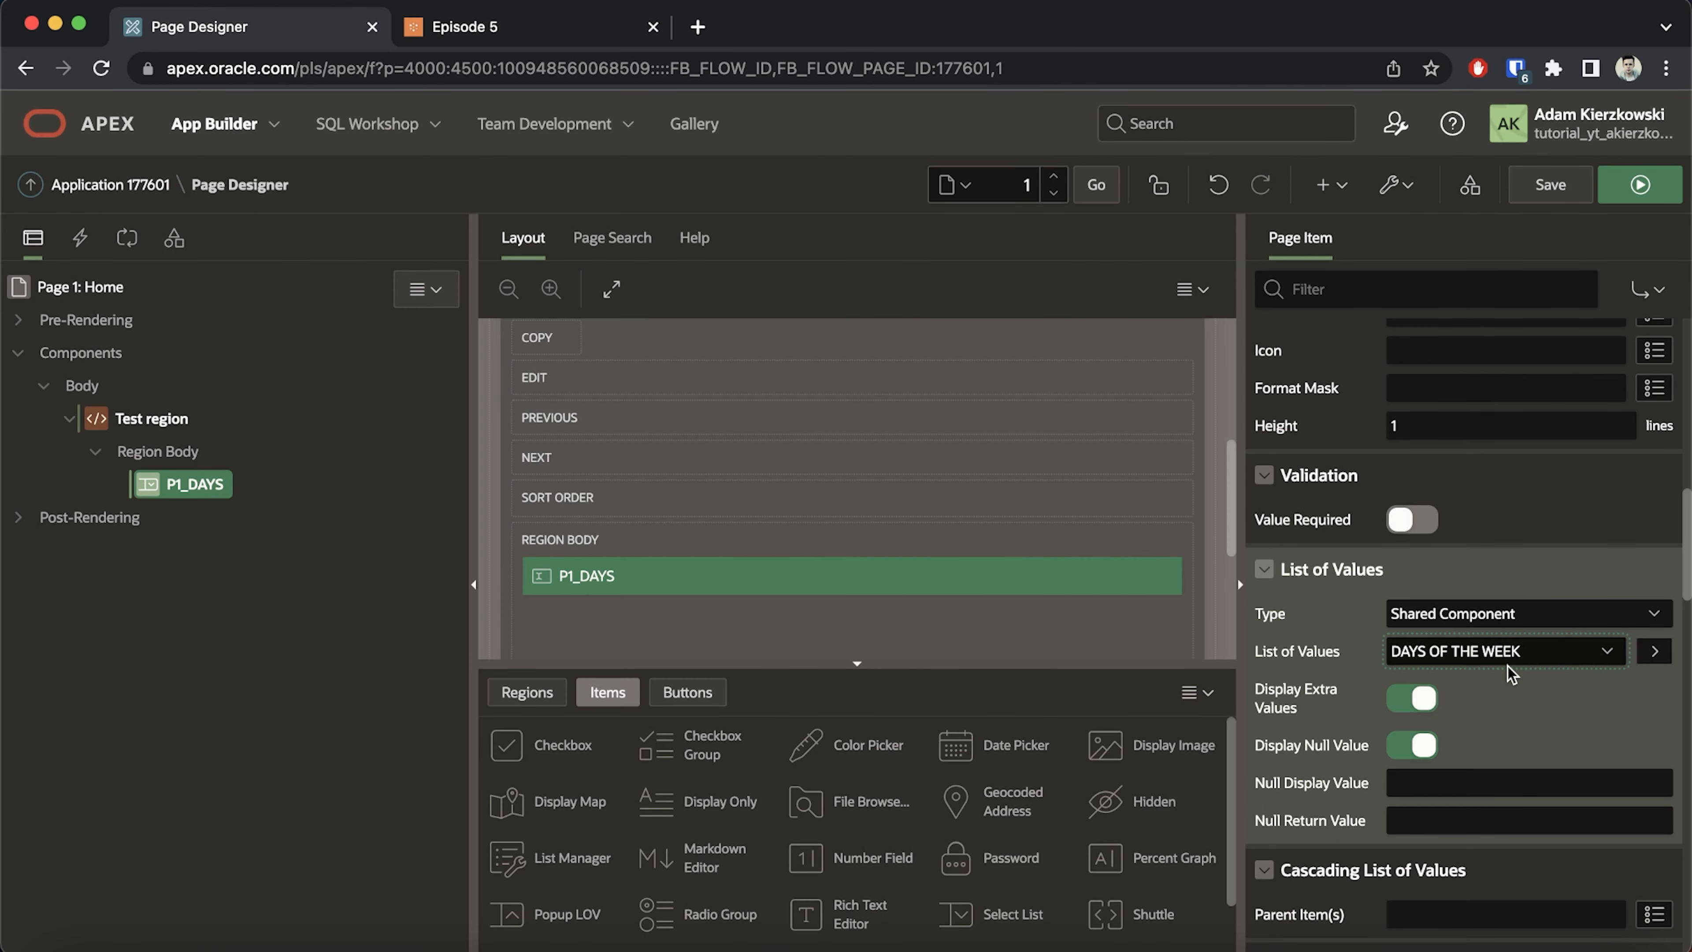
# - Save and run the page, and choose a day in the "Pick your favourite day" list of the Test region
pyautogui.click(1656, 189)
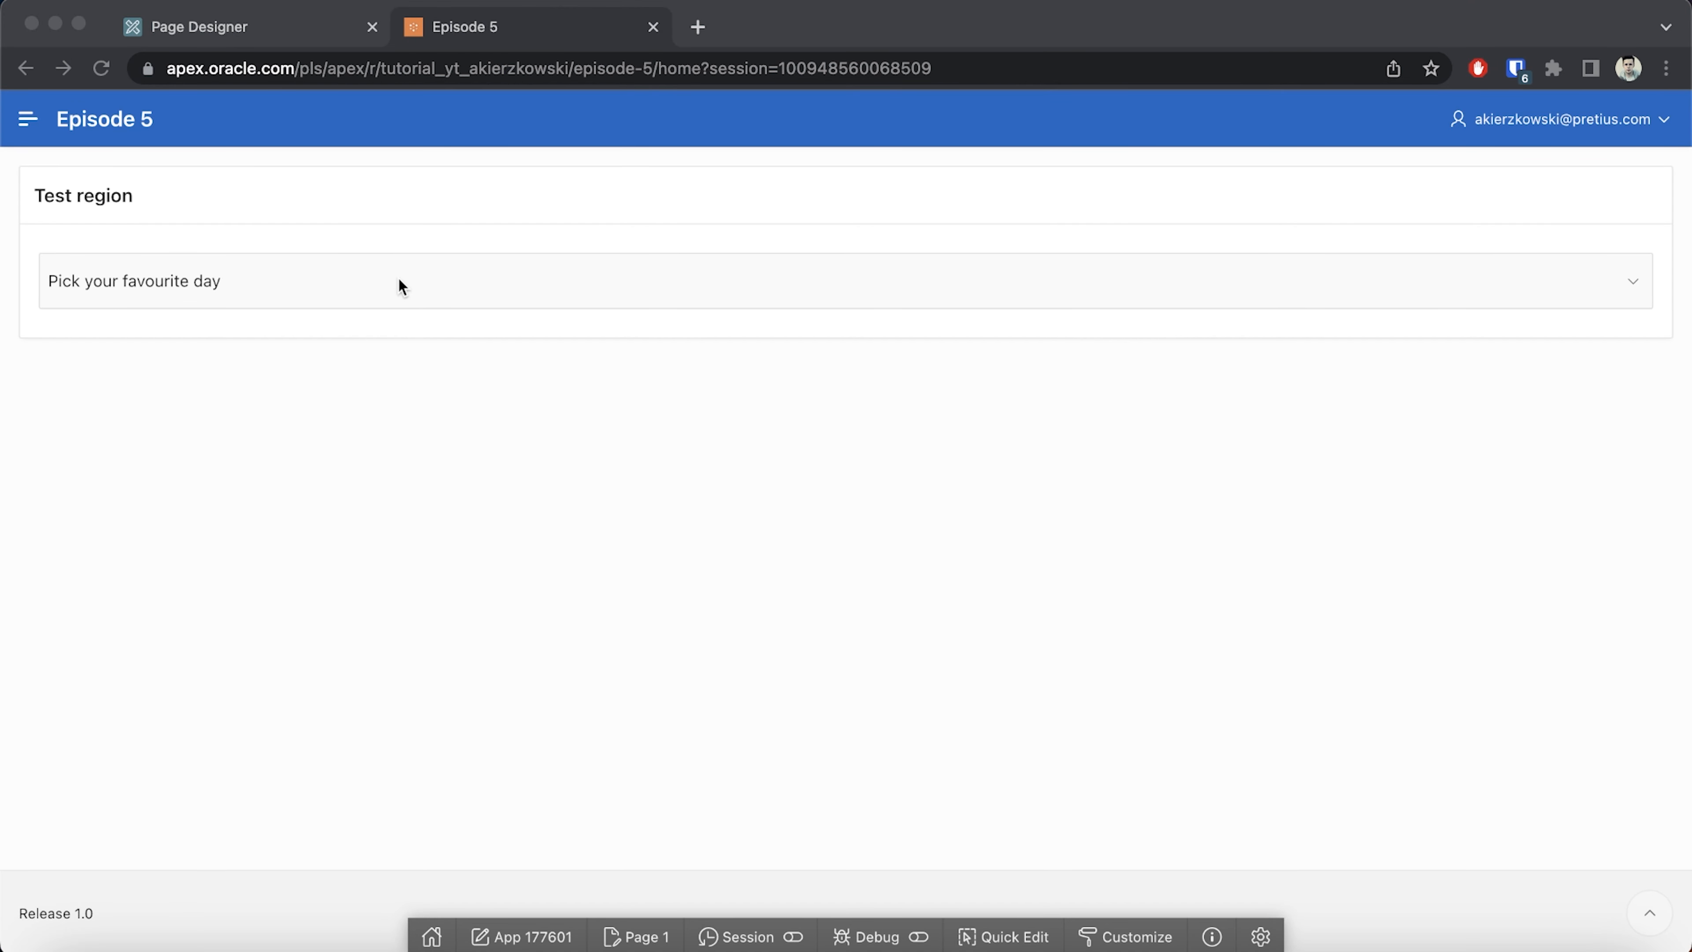
pyautogui.click(401, 282)
pyautogui.click(421, 367)
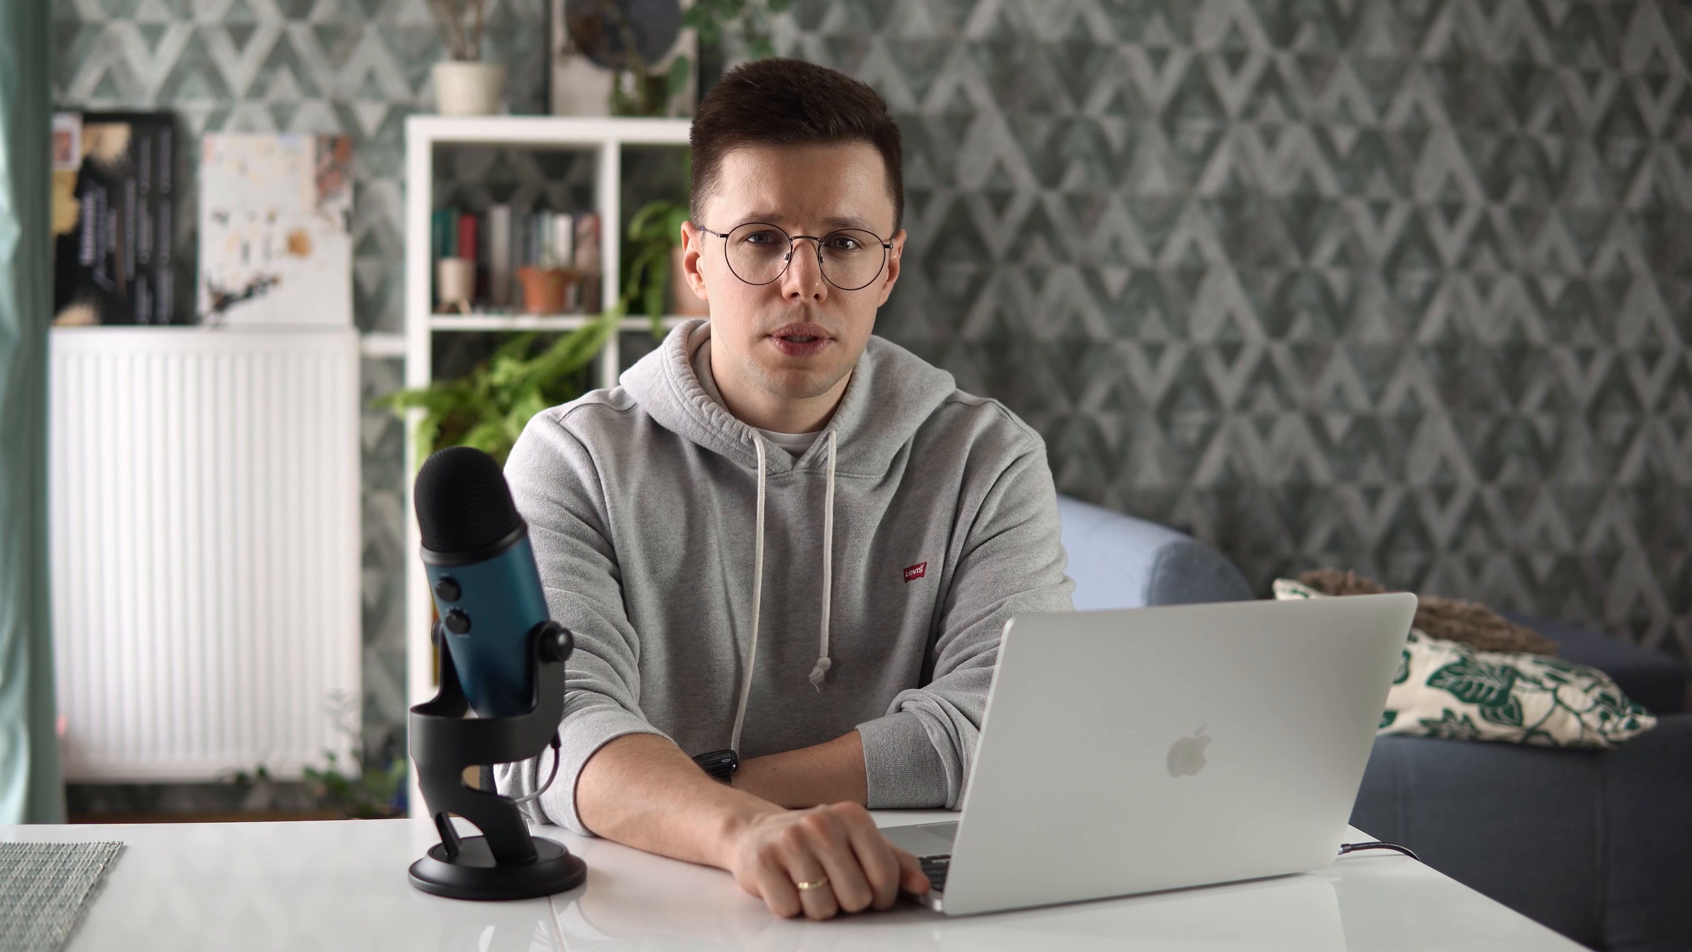